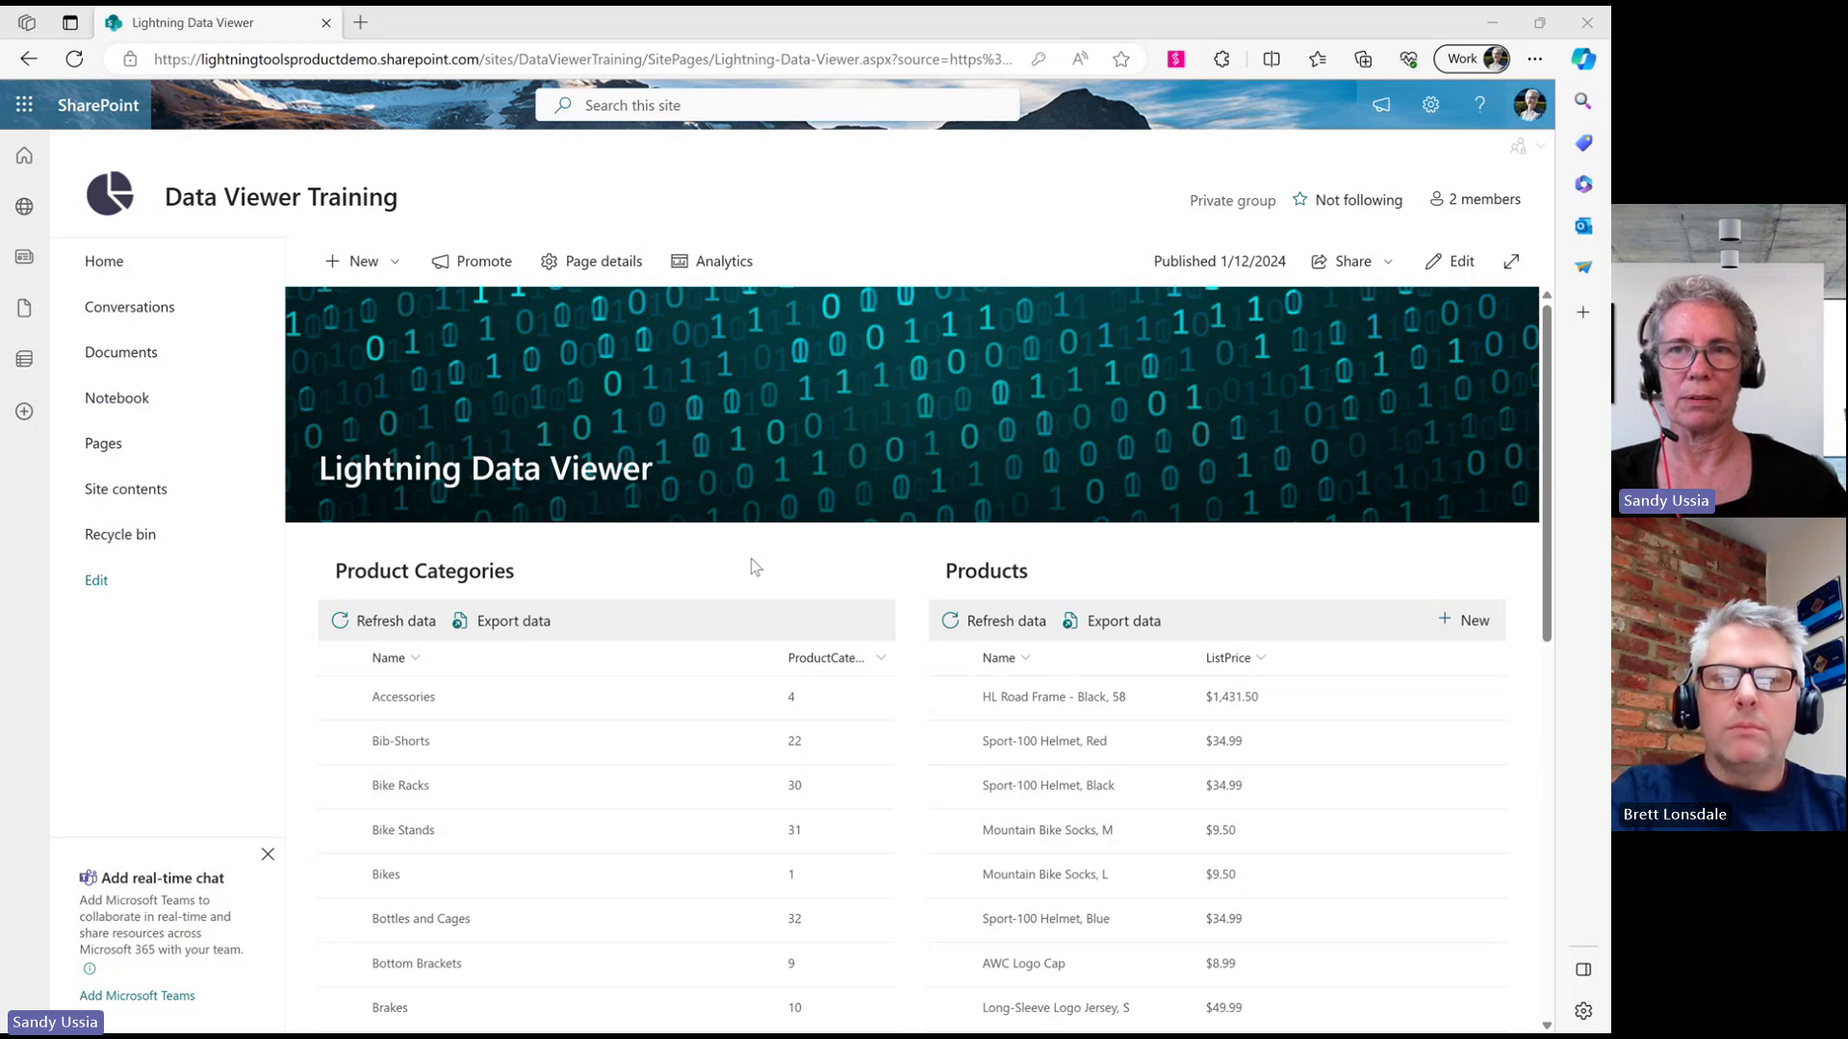
Put the page into edit mode and select the Product Categories web part, adding nothing new
left_click(1452, 266)
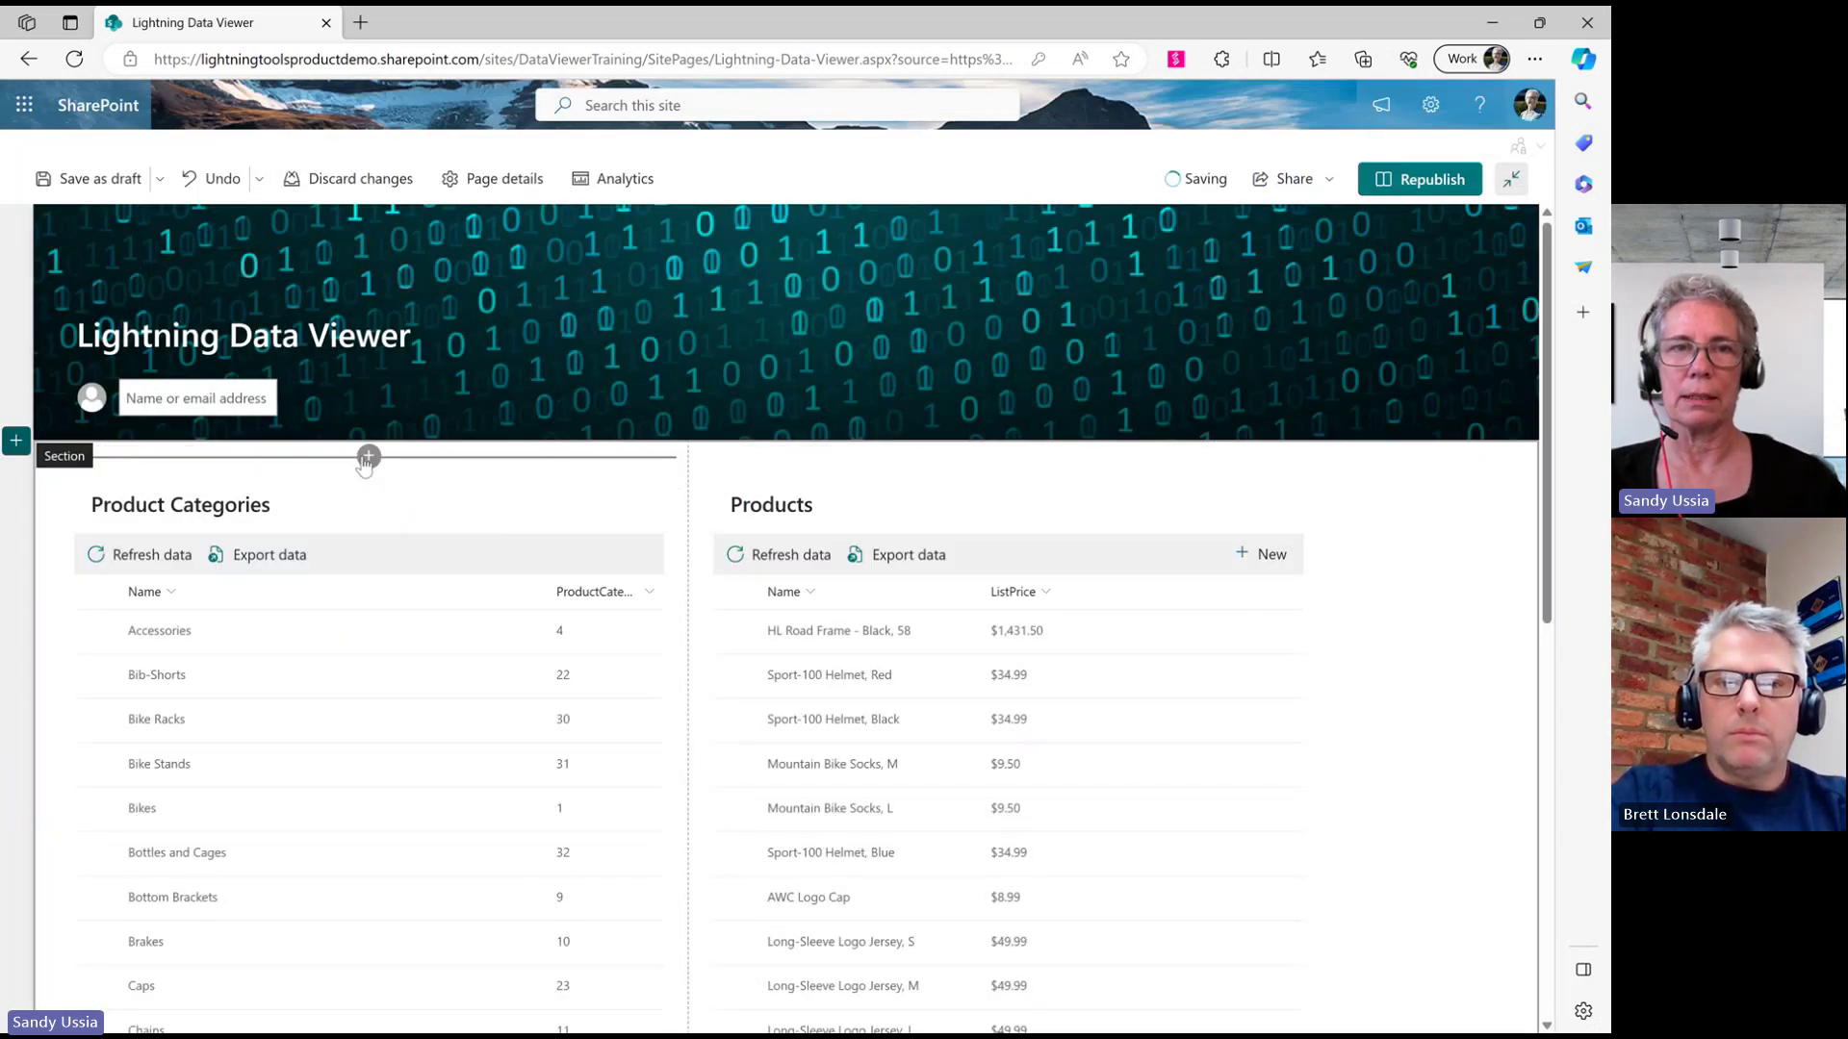
left_click(367, 457)
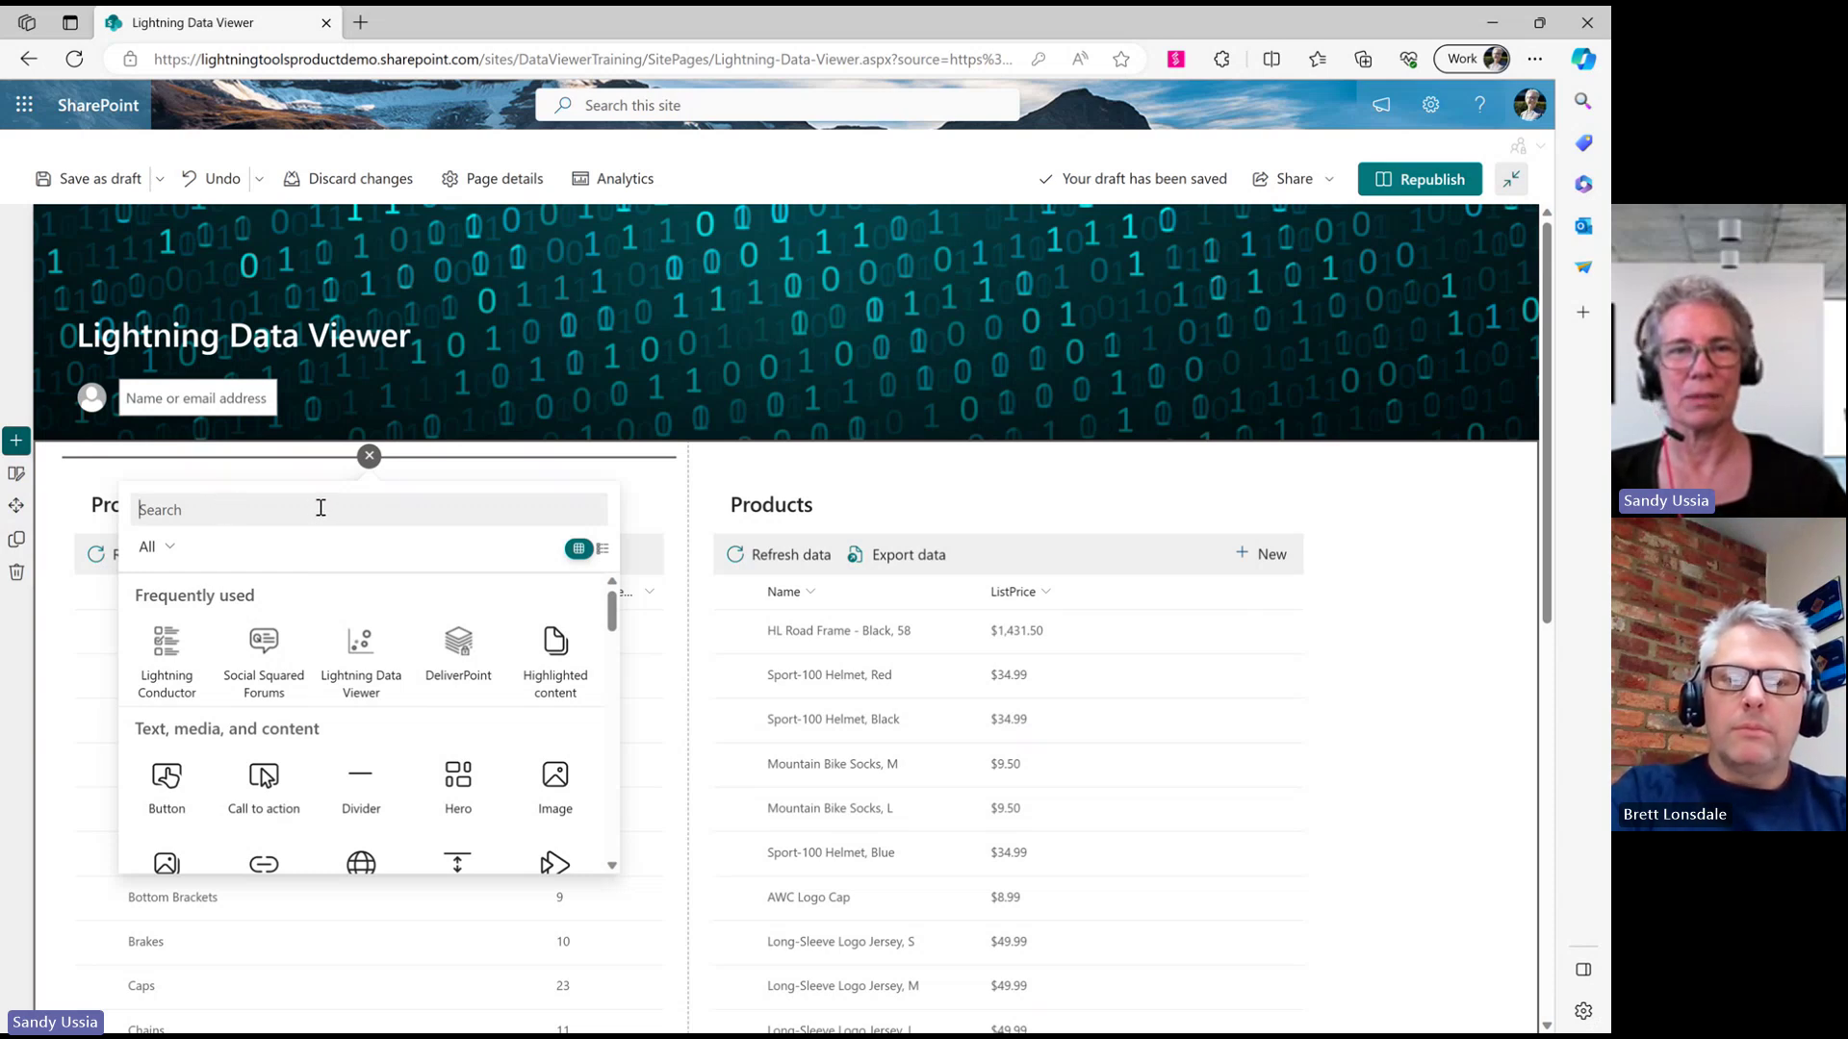
left_click(369, 456)
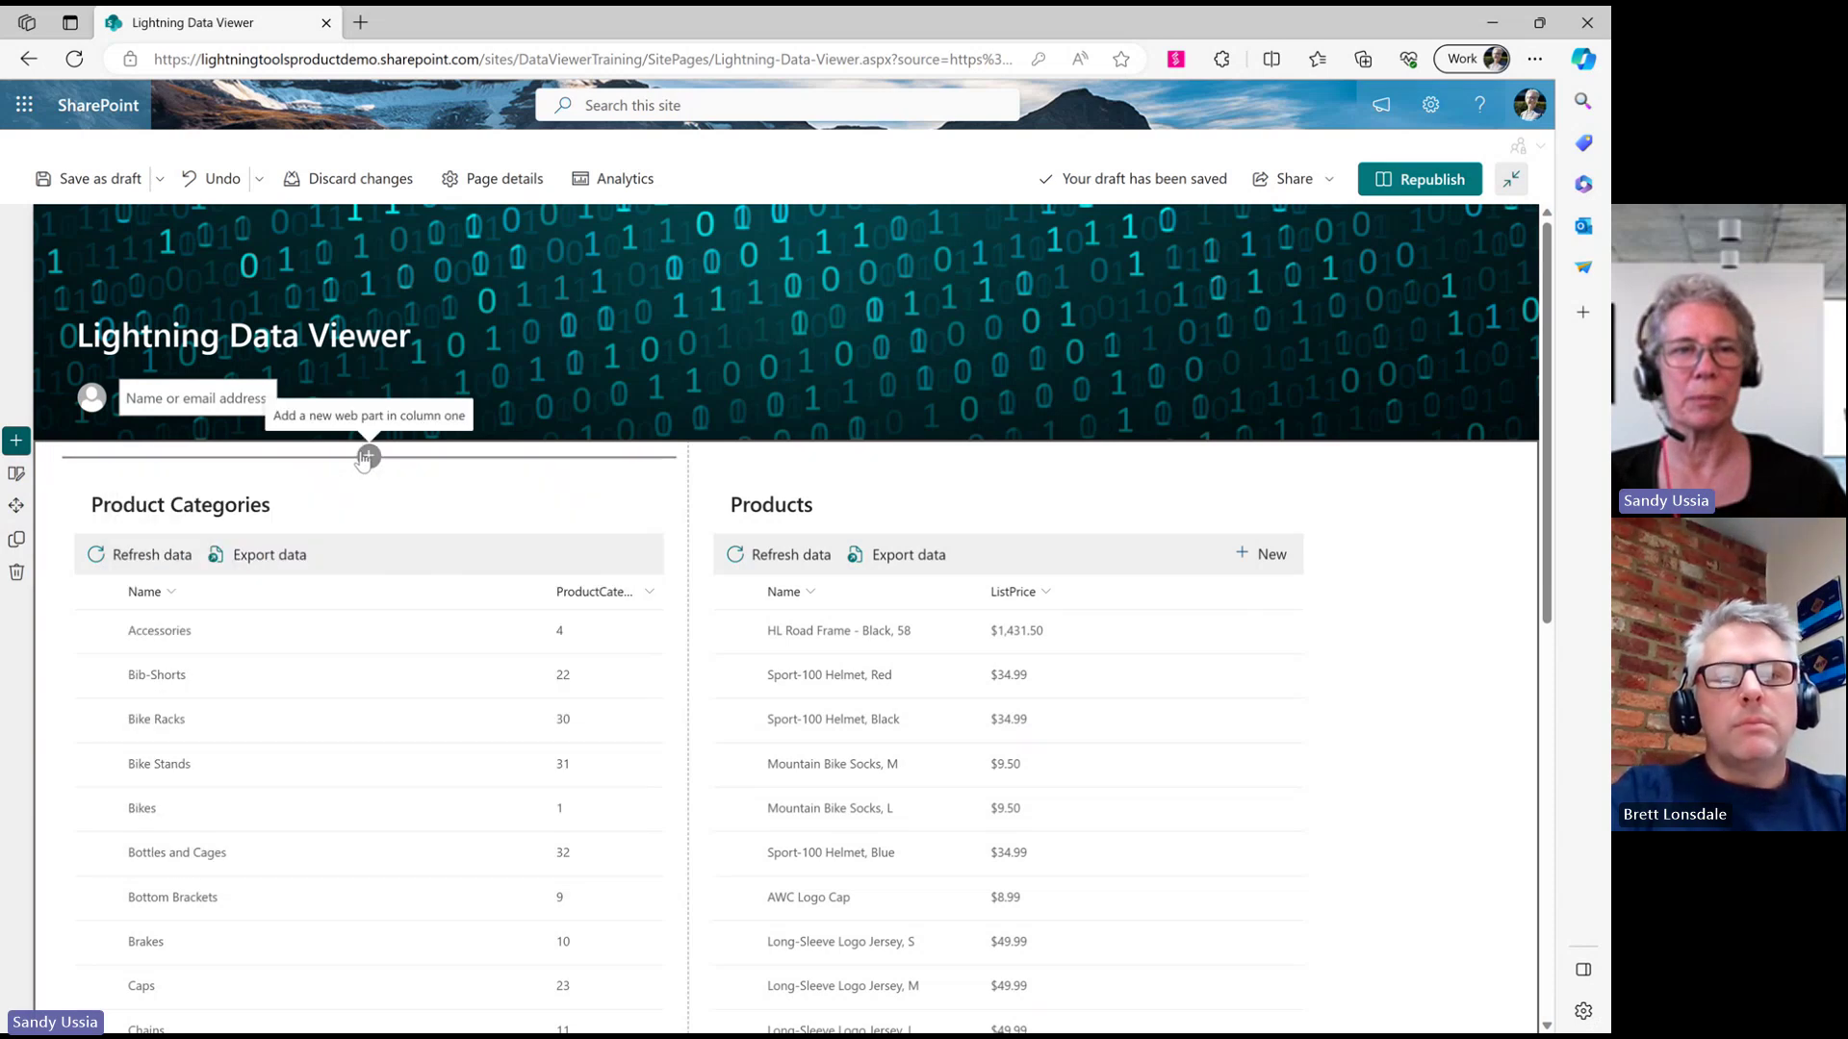
left_click(328, 506)
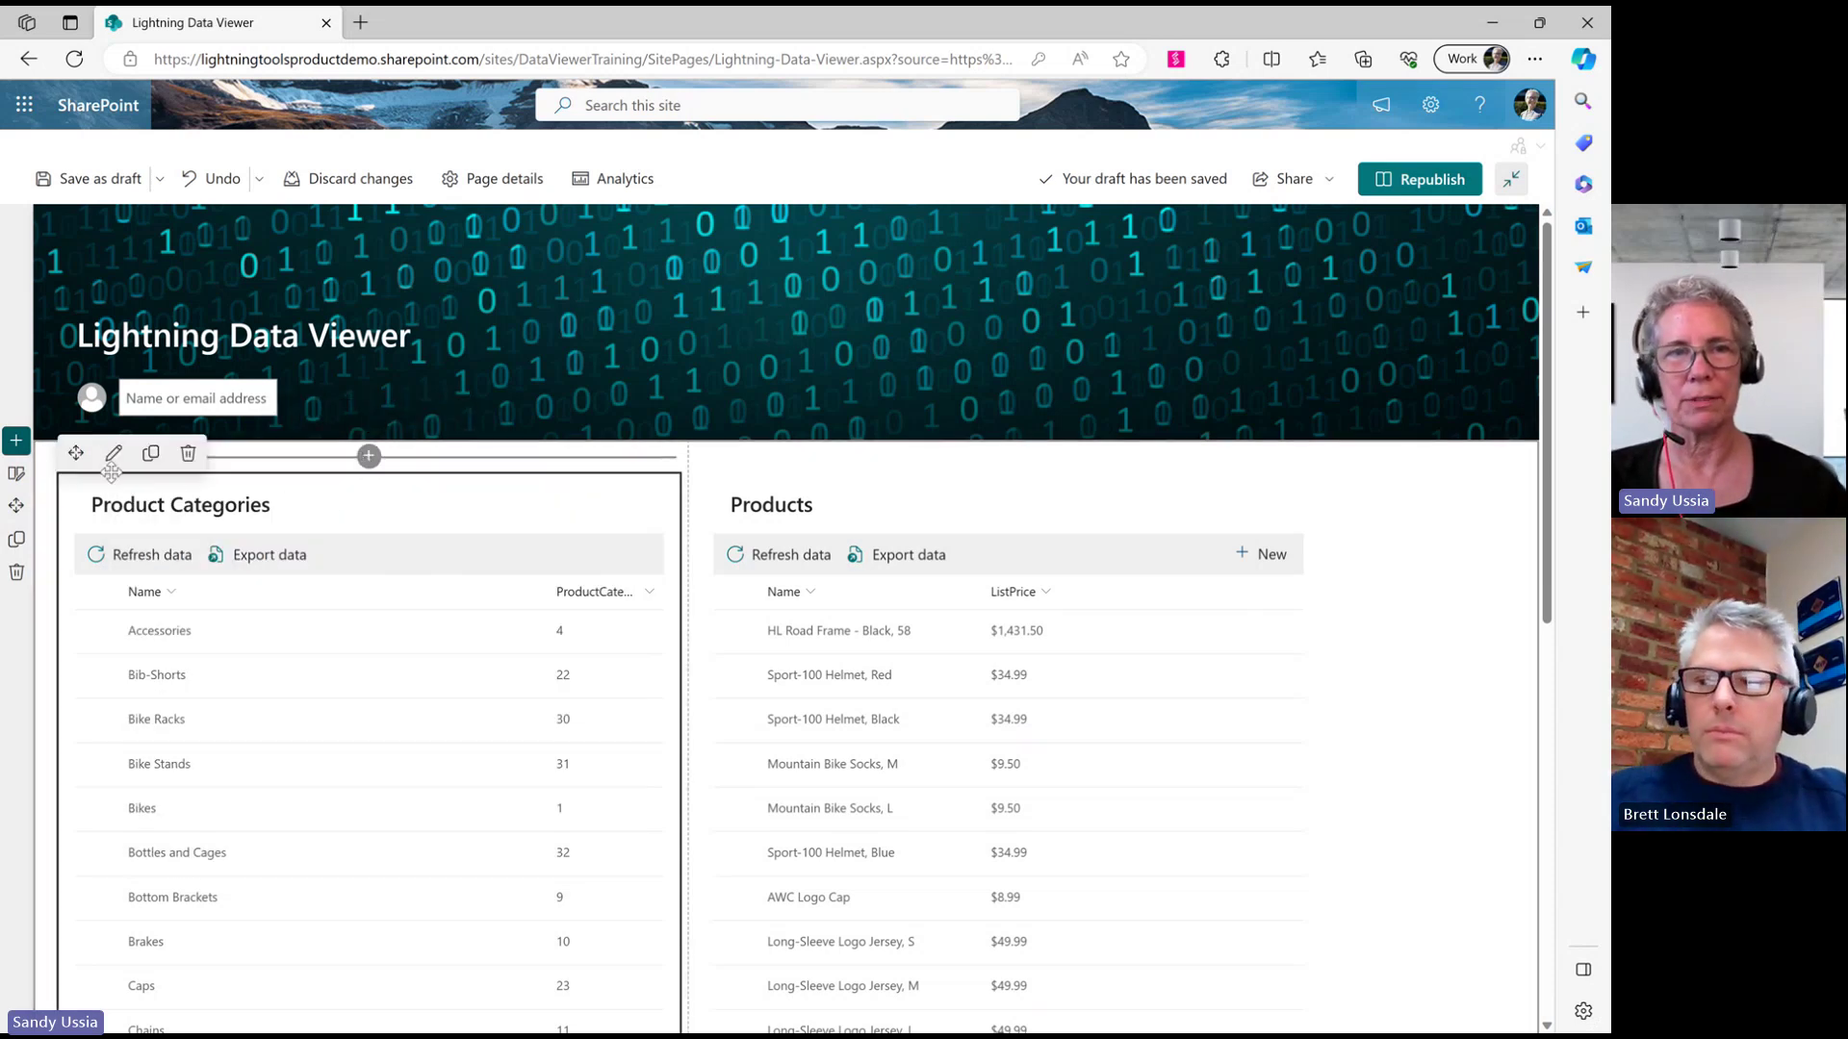
Open the Product Categories Default view and keep SQL Azure with the AdventureWorks database
left_click(112, 454)
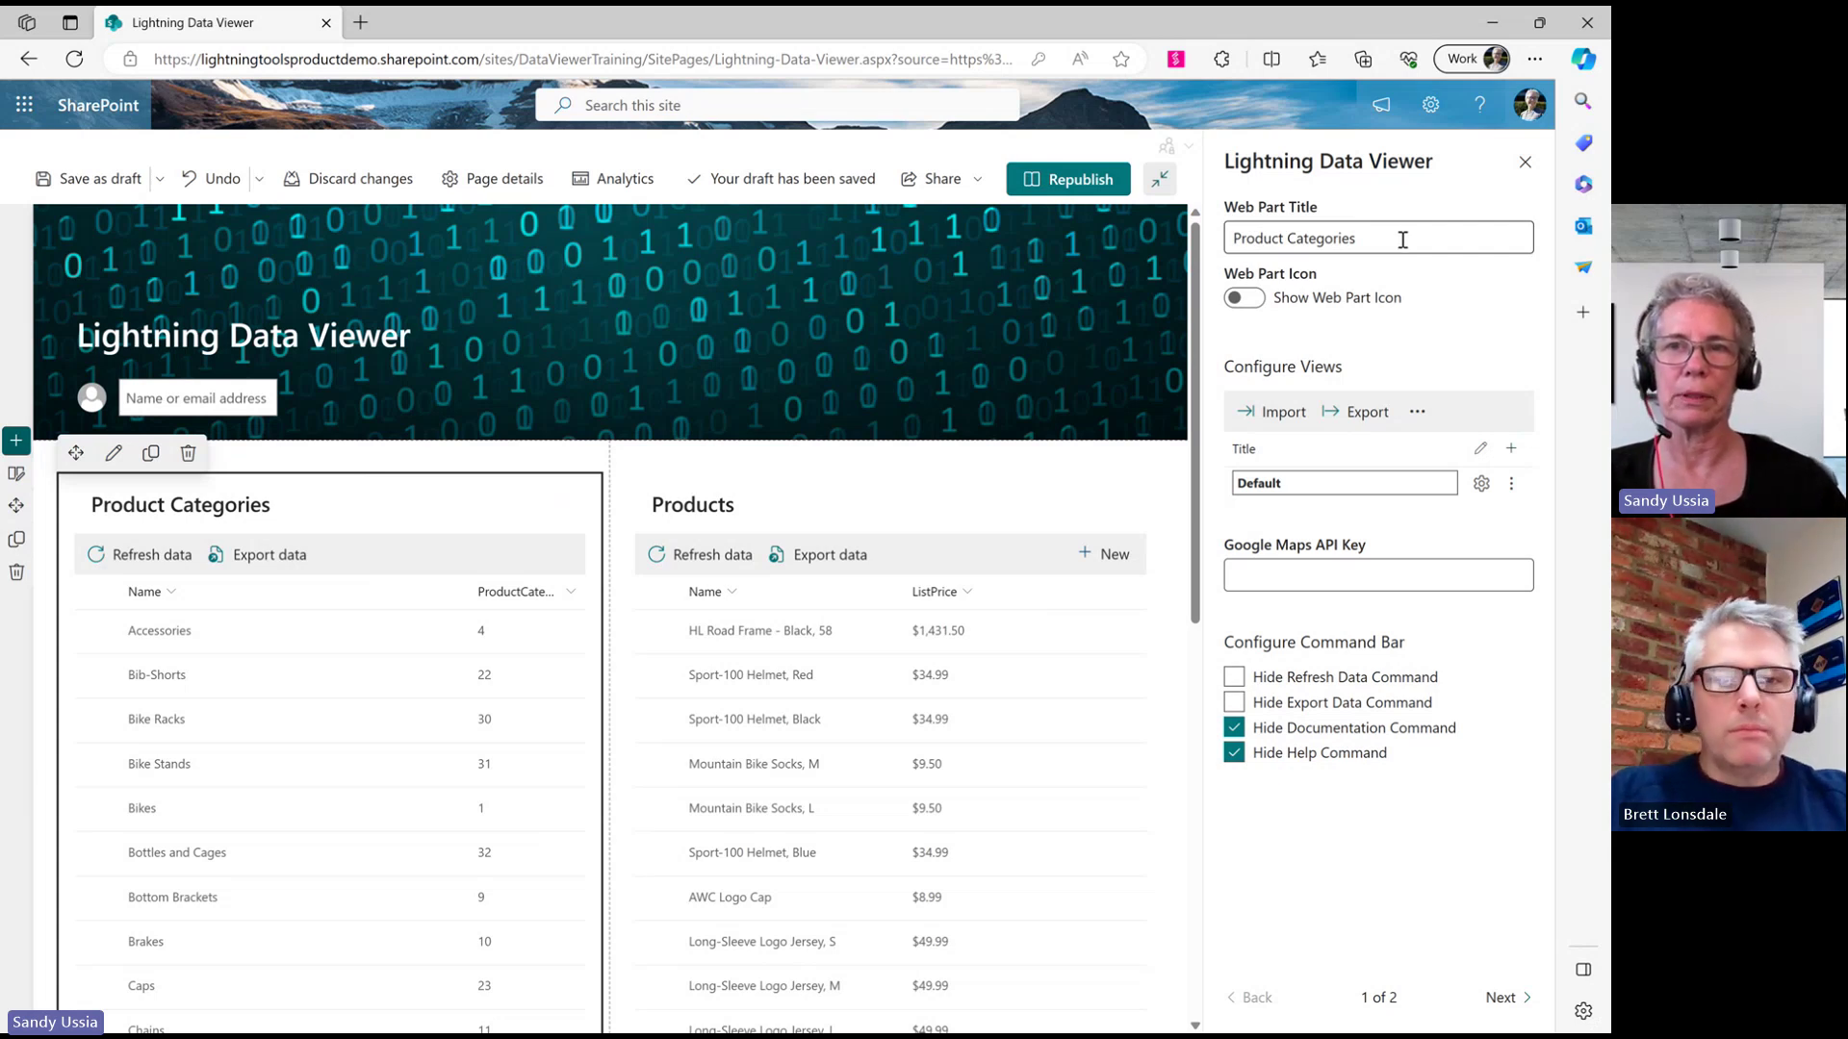
left_click(1481, 484)
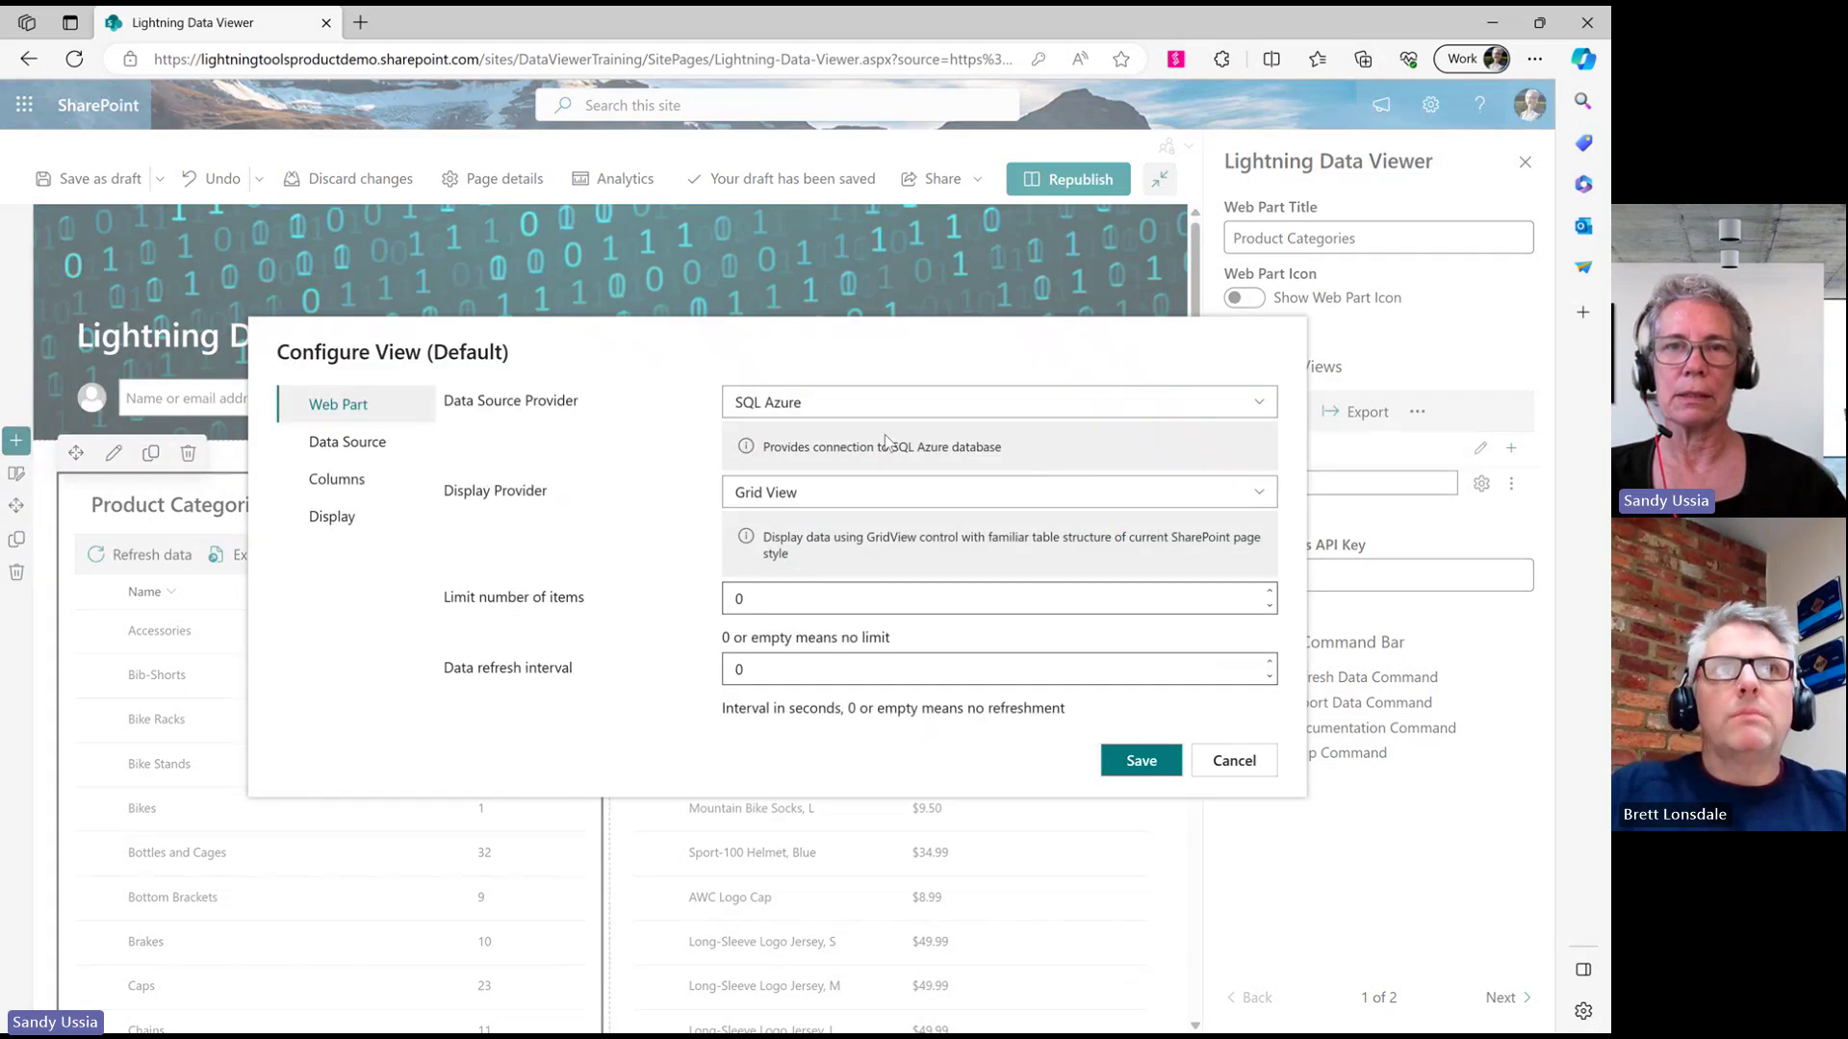
left_click(945, 404)
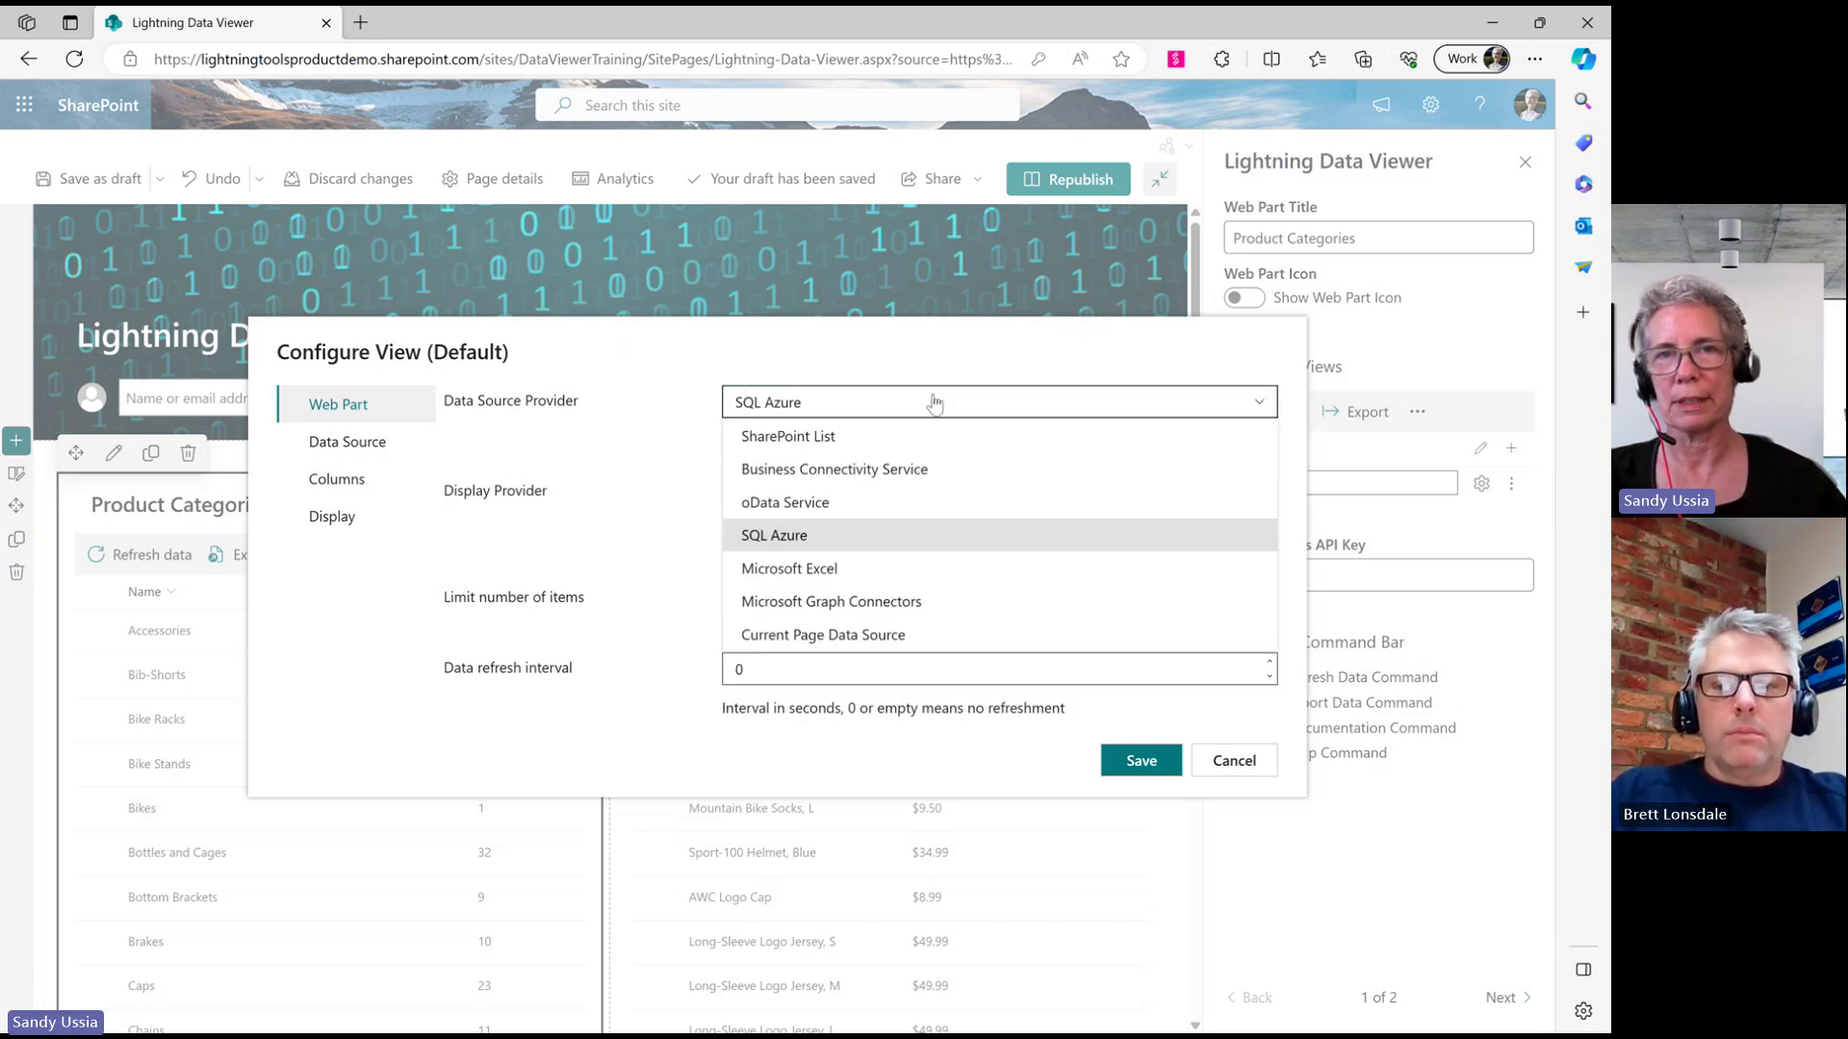
left_click(933, 402)
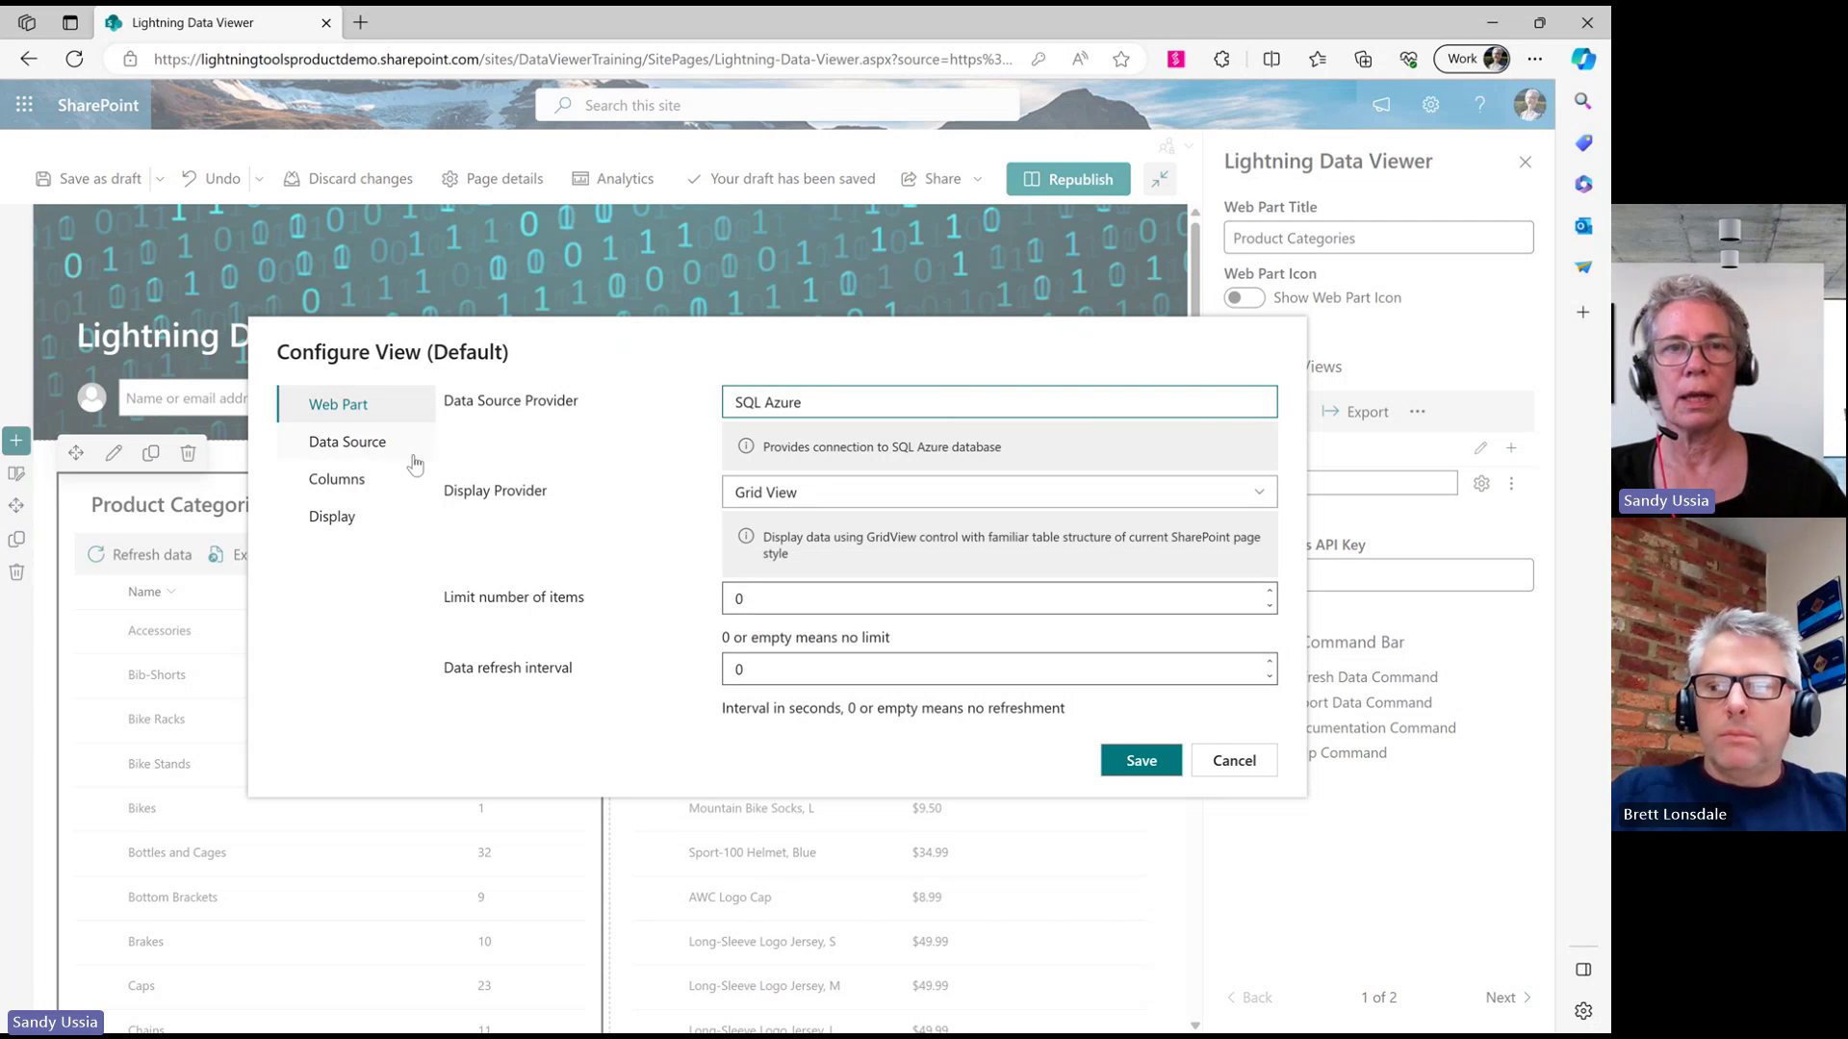
left_click(349, 442)
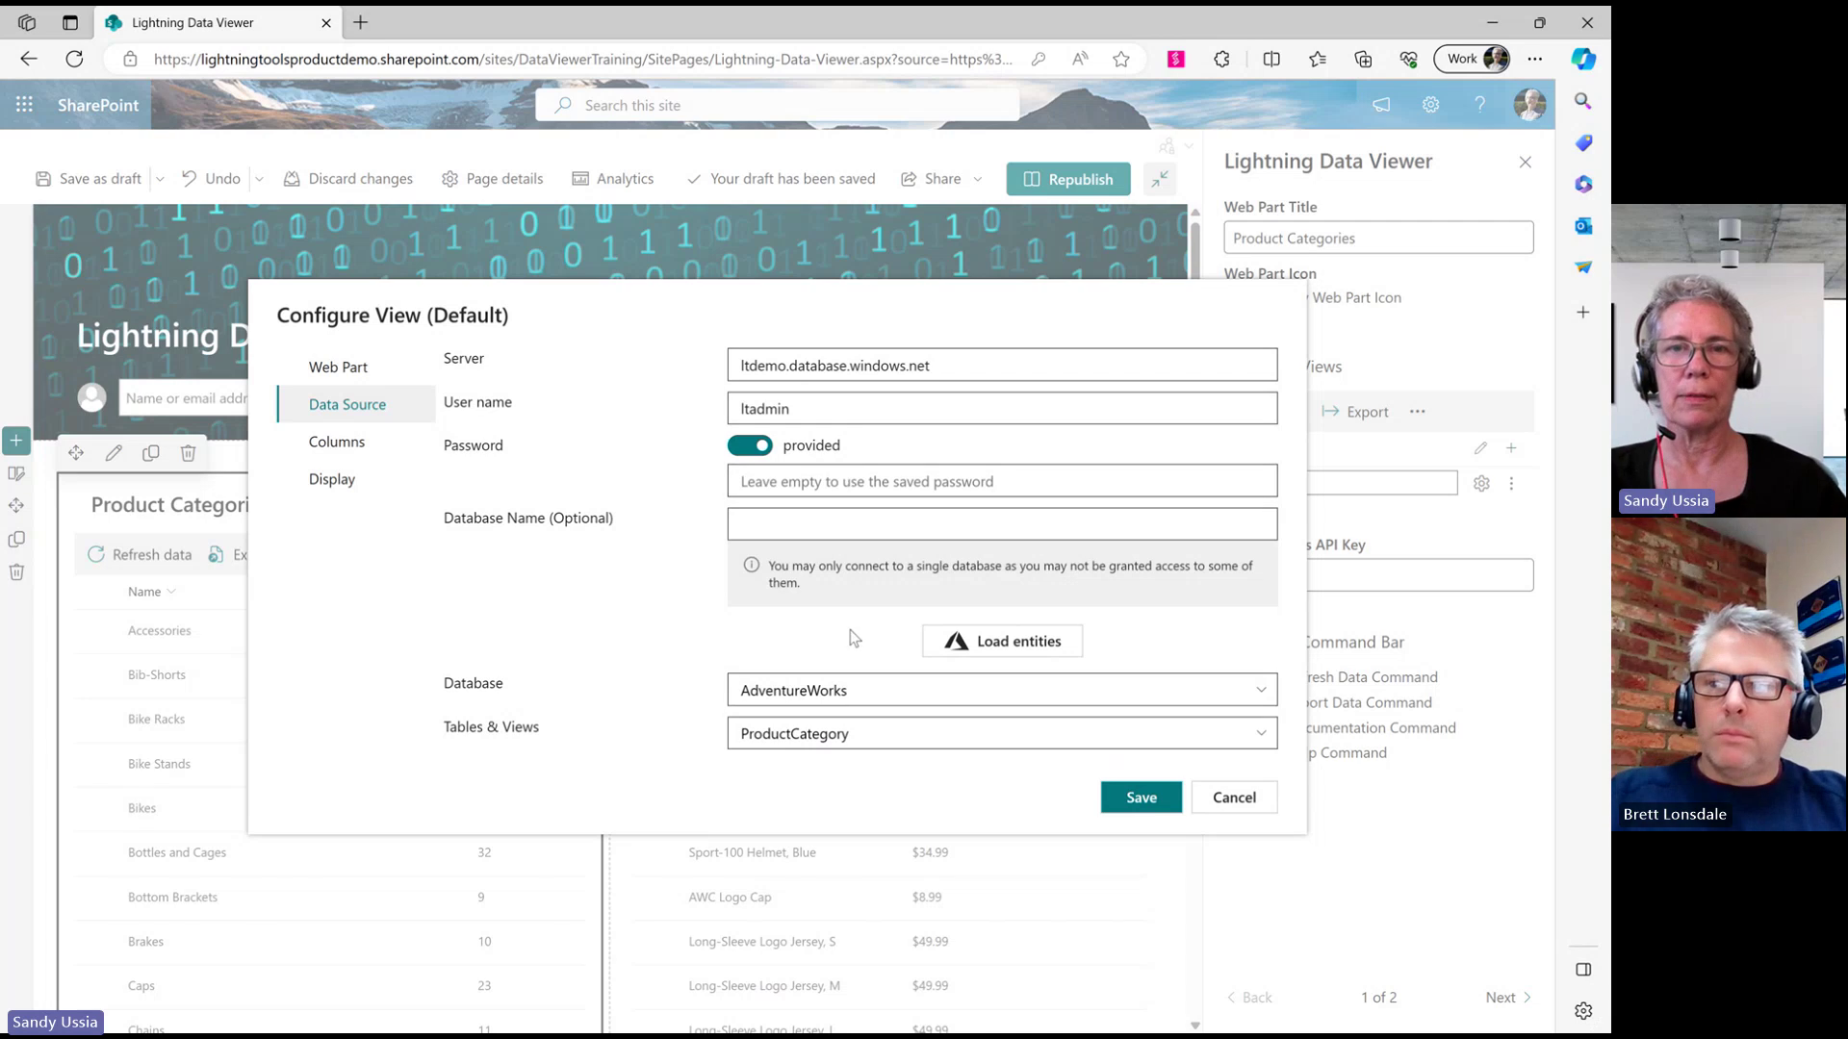
left_click(1261, 694)
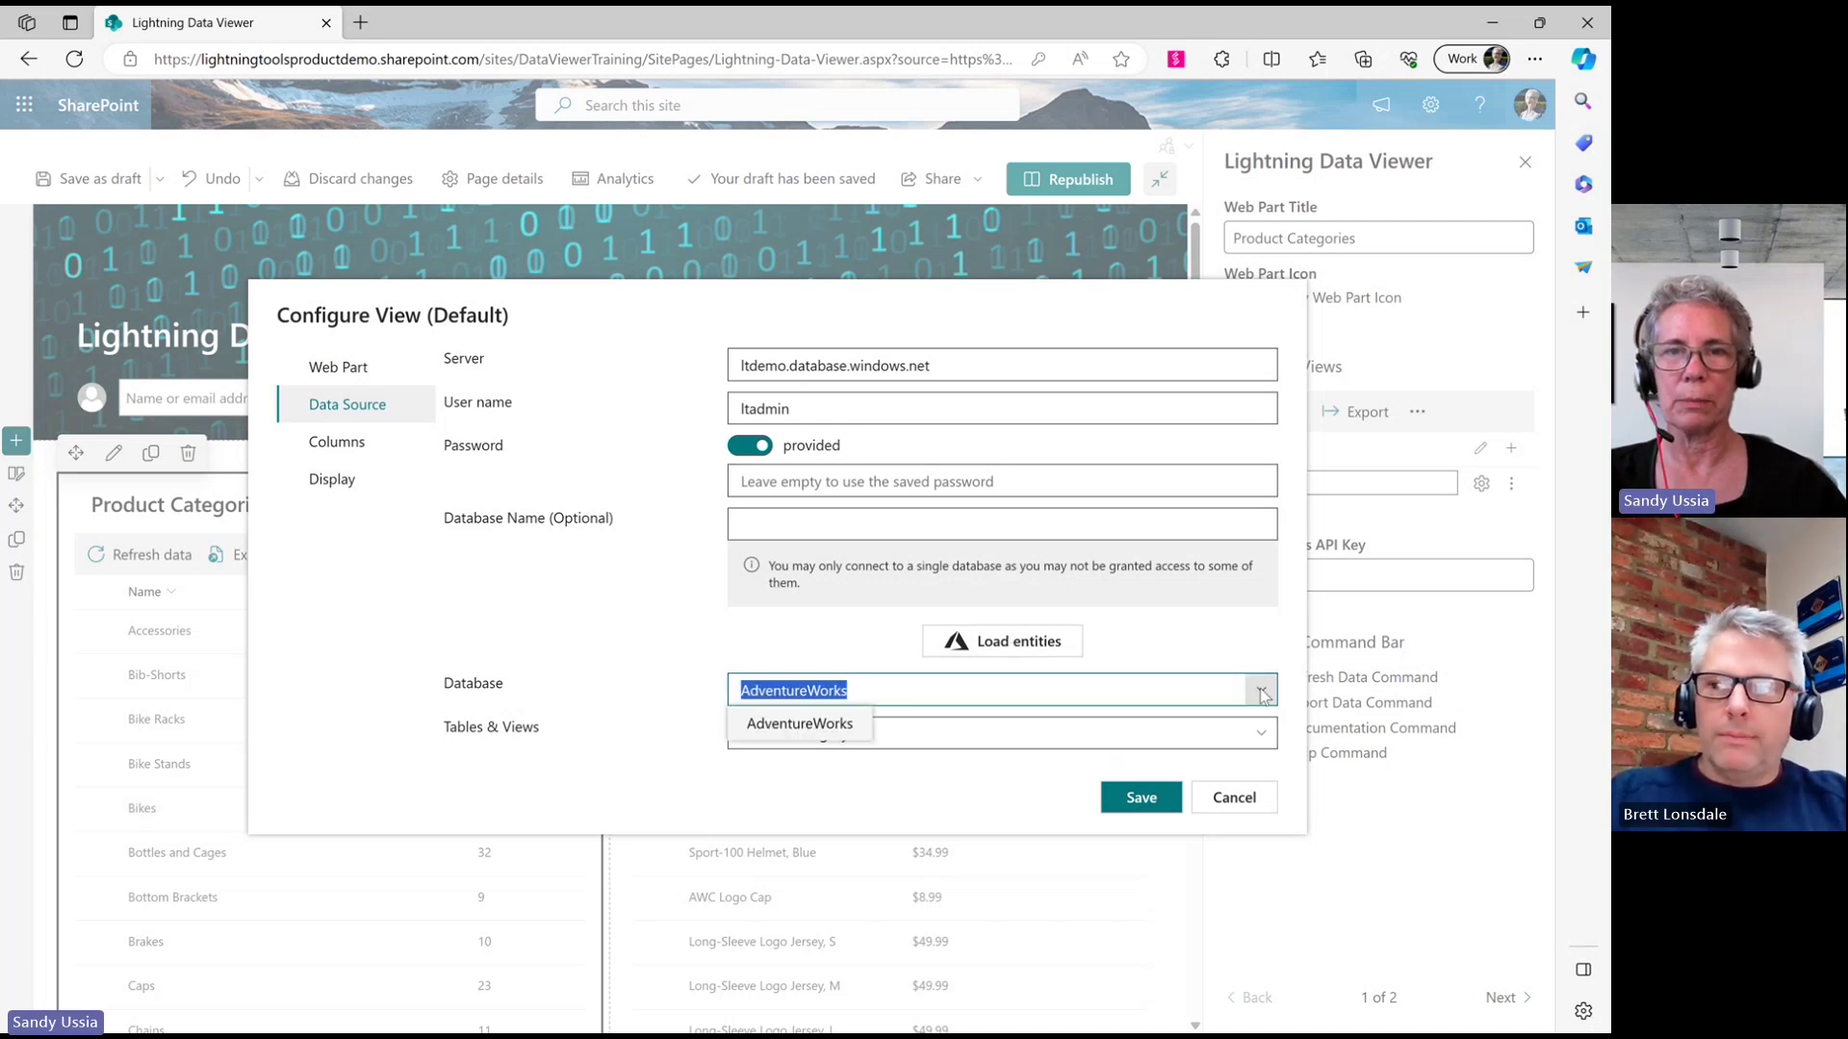
left_click(1261, 697)
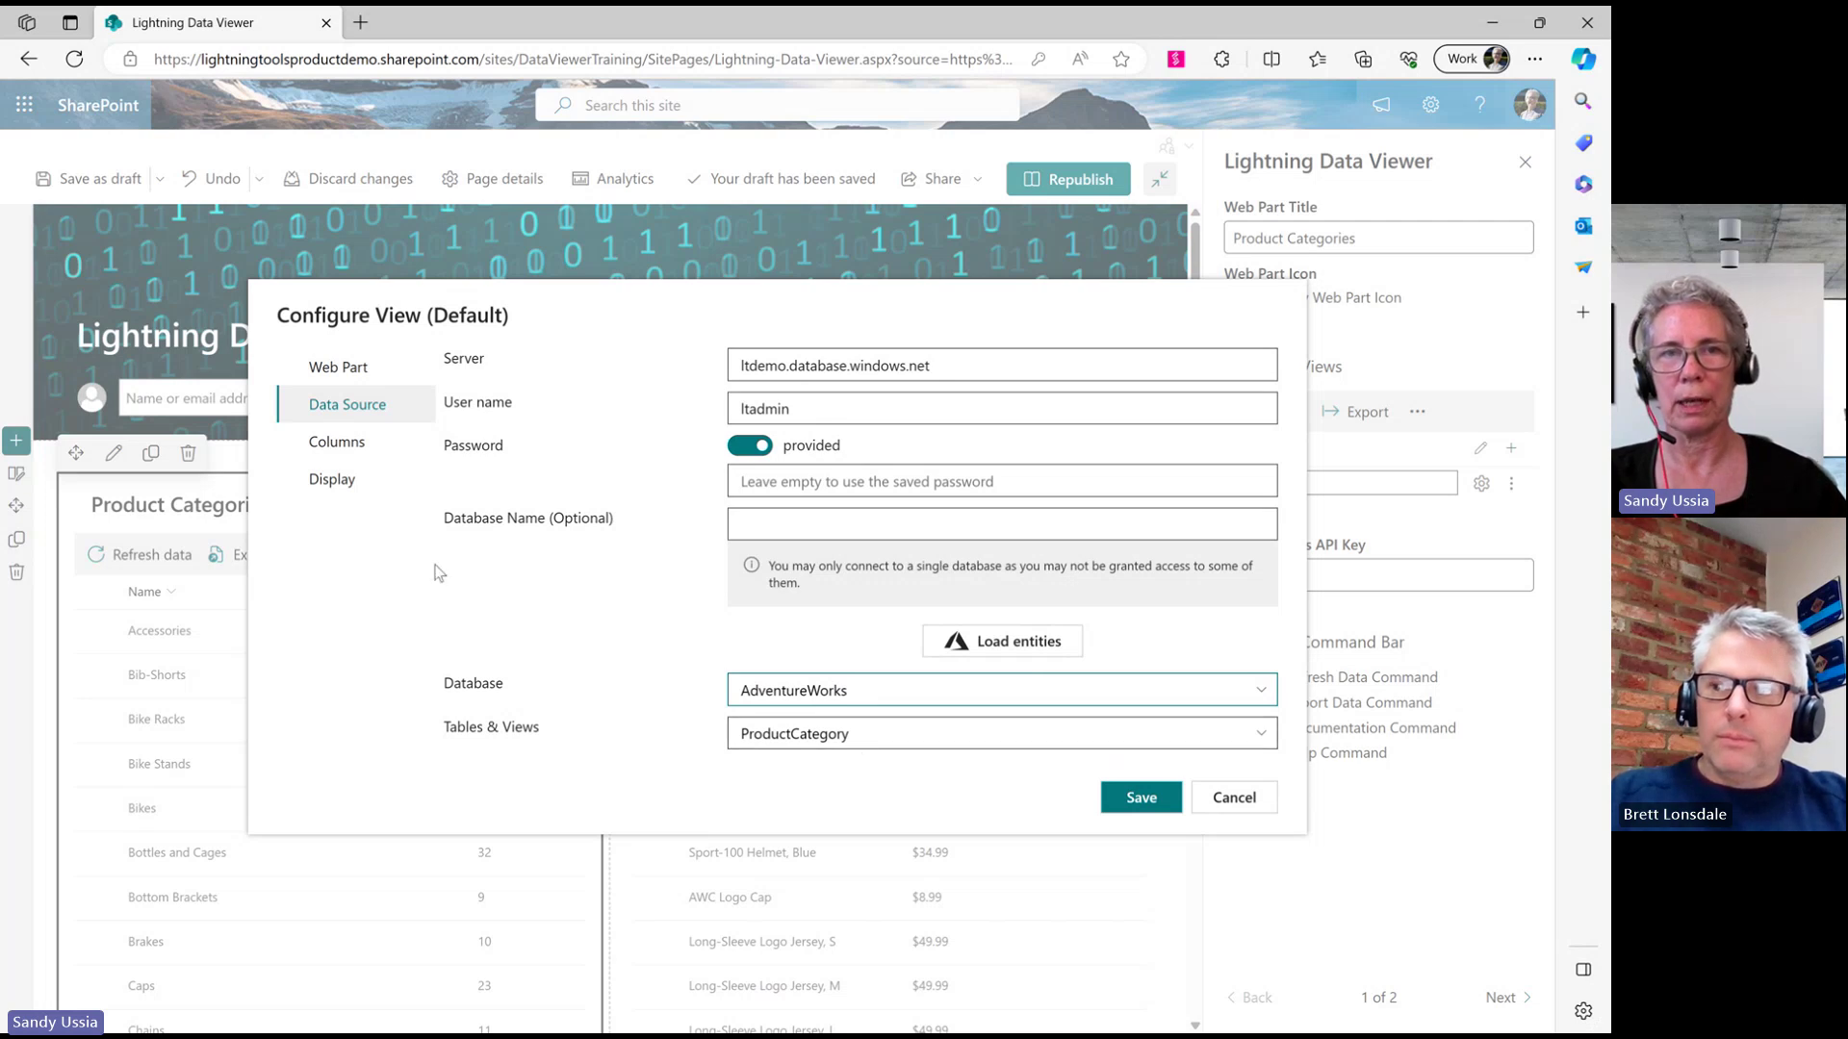
Review the Product Categories columns Name and ProductCategoryID, then its display settings
left_click(370, 446)
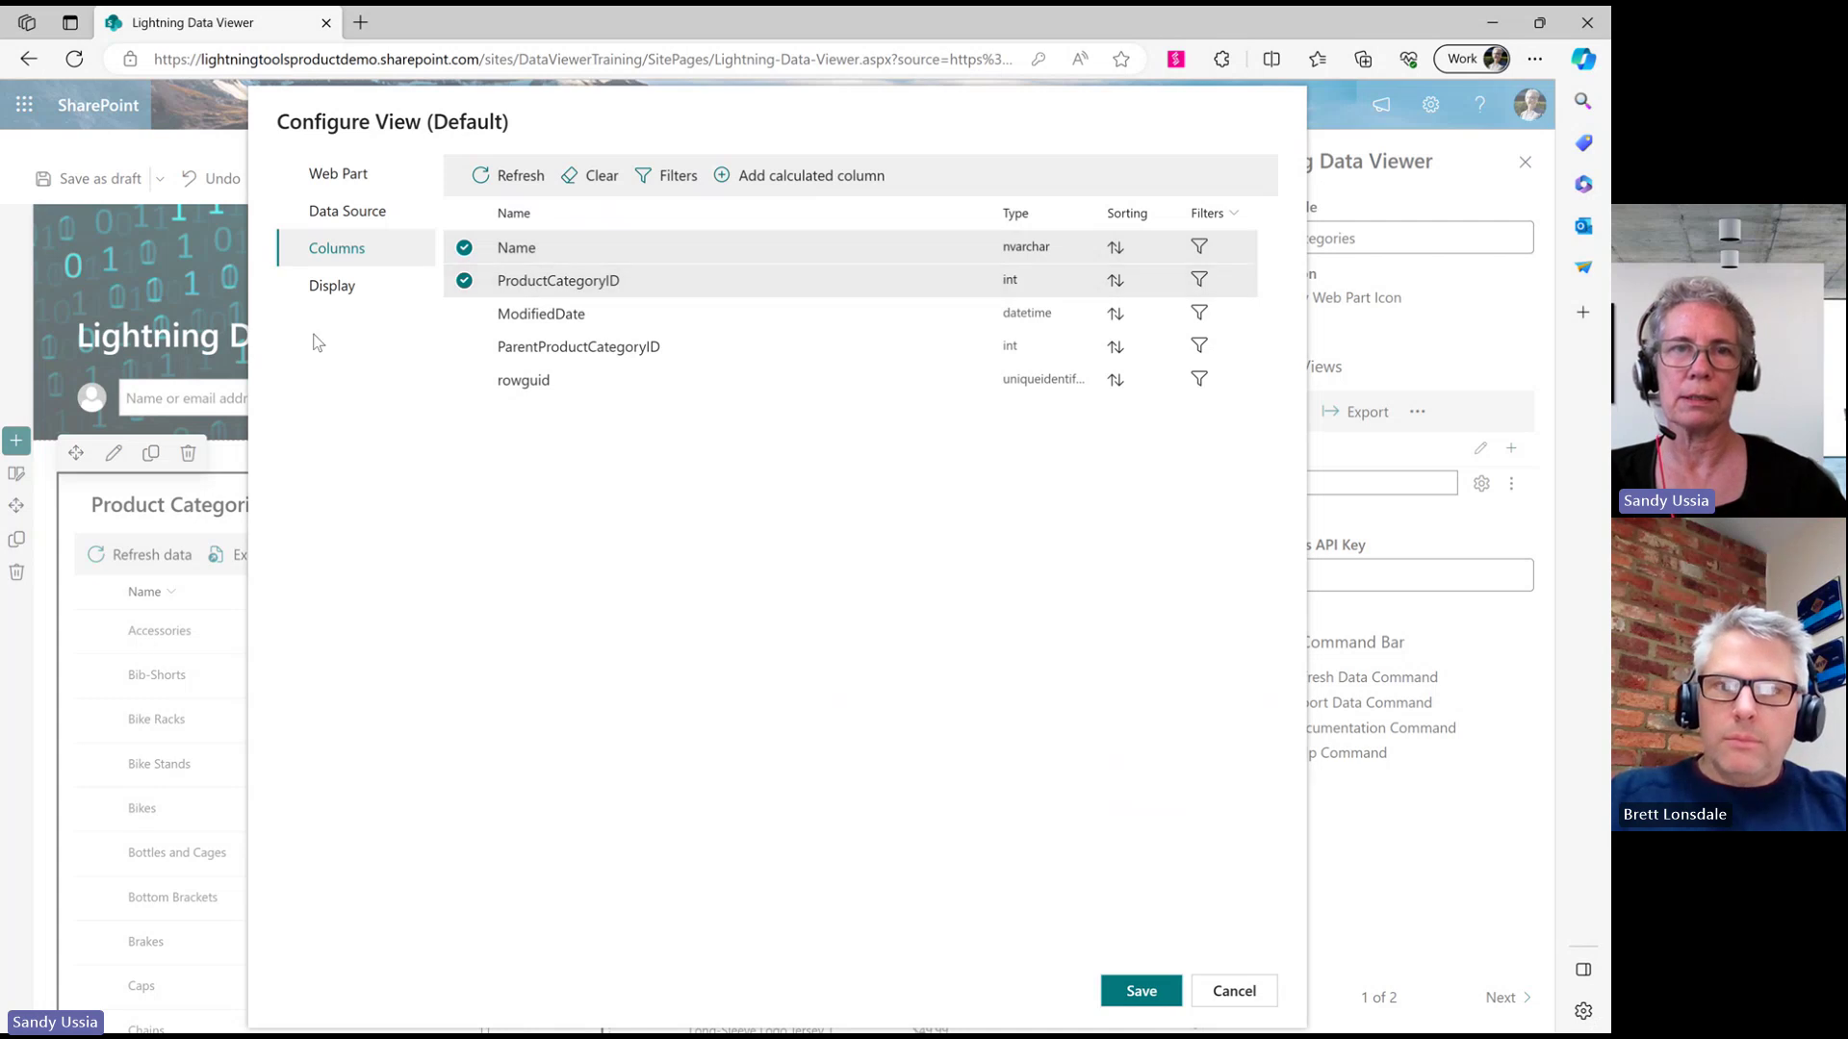
left_click(352, 287)
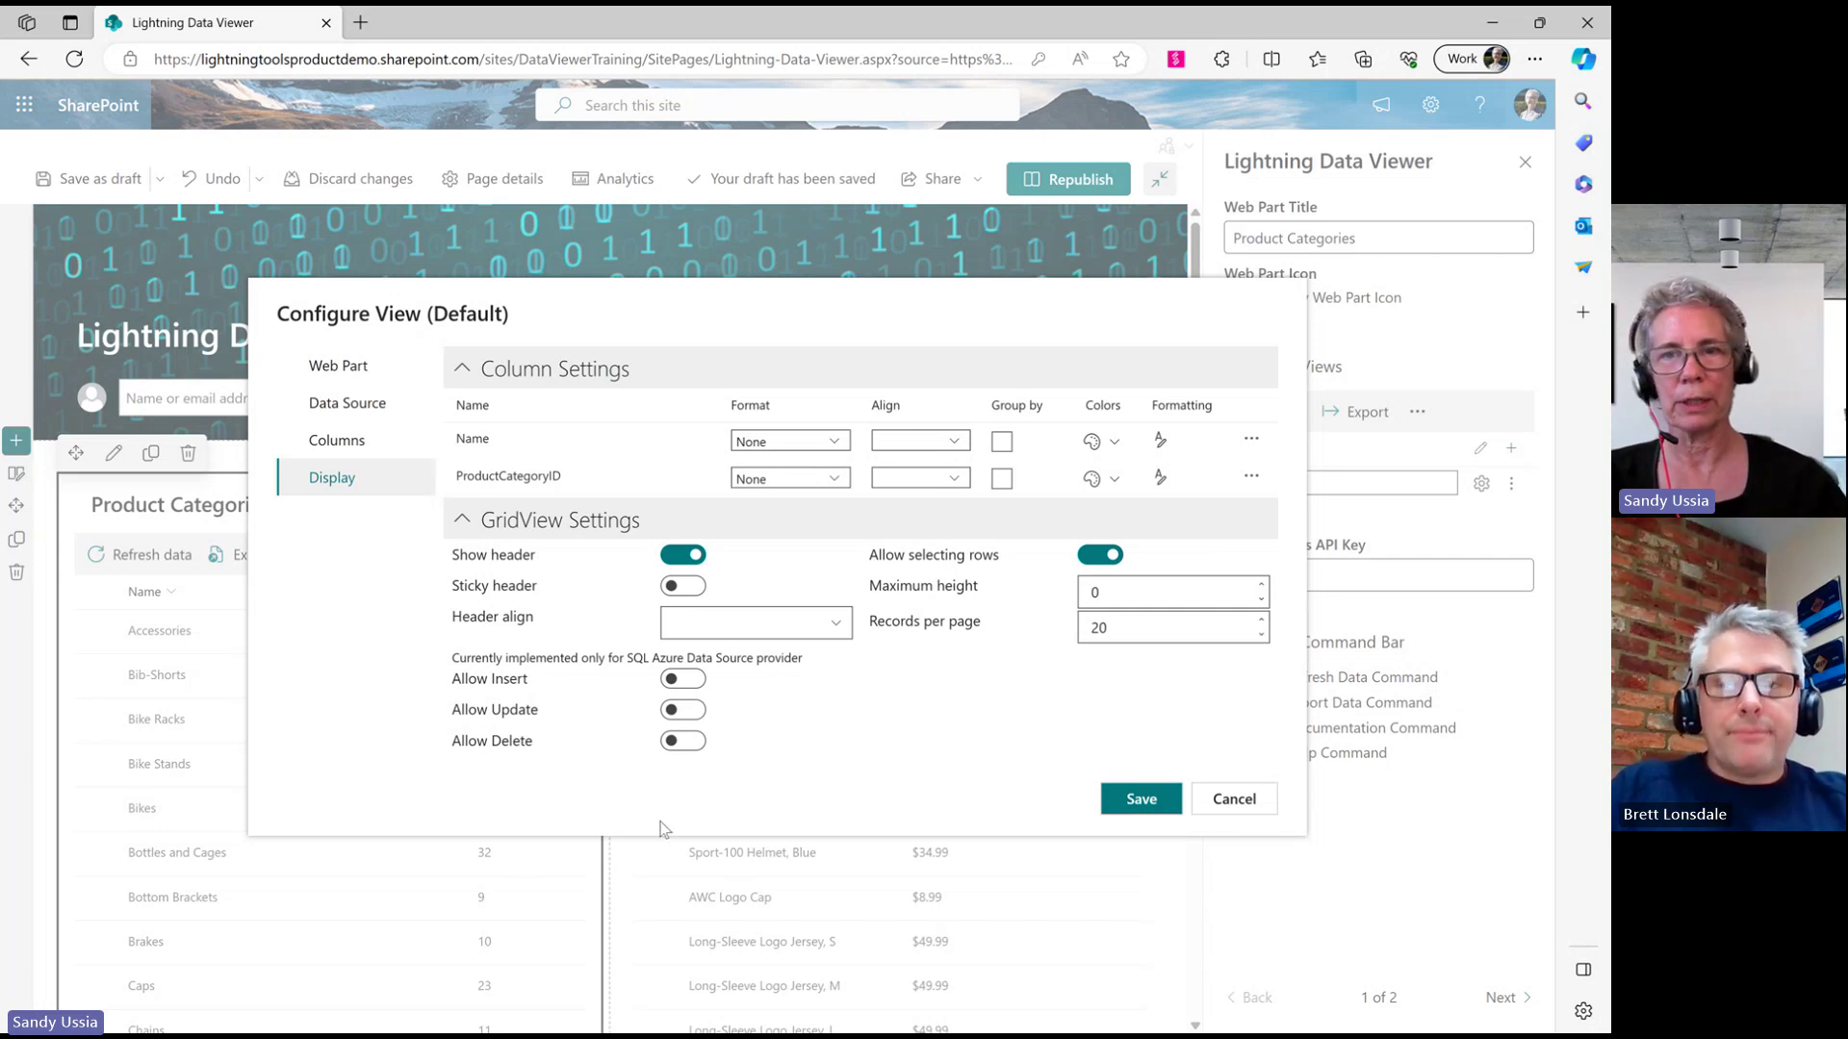
Save the Product Categories view and bring up the Products Default view's data source columns
left_click(1132, 805)
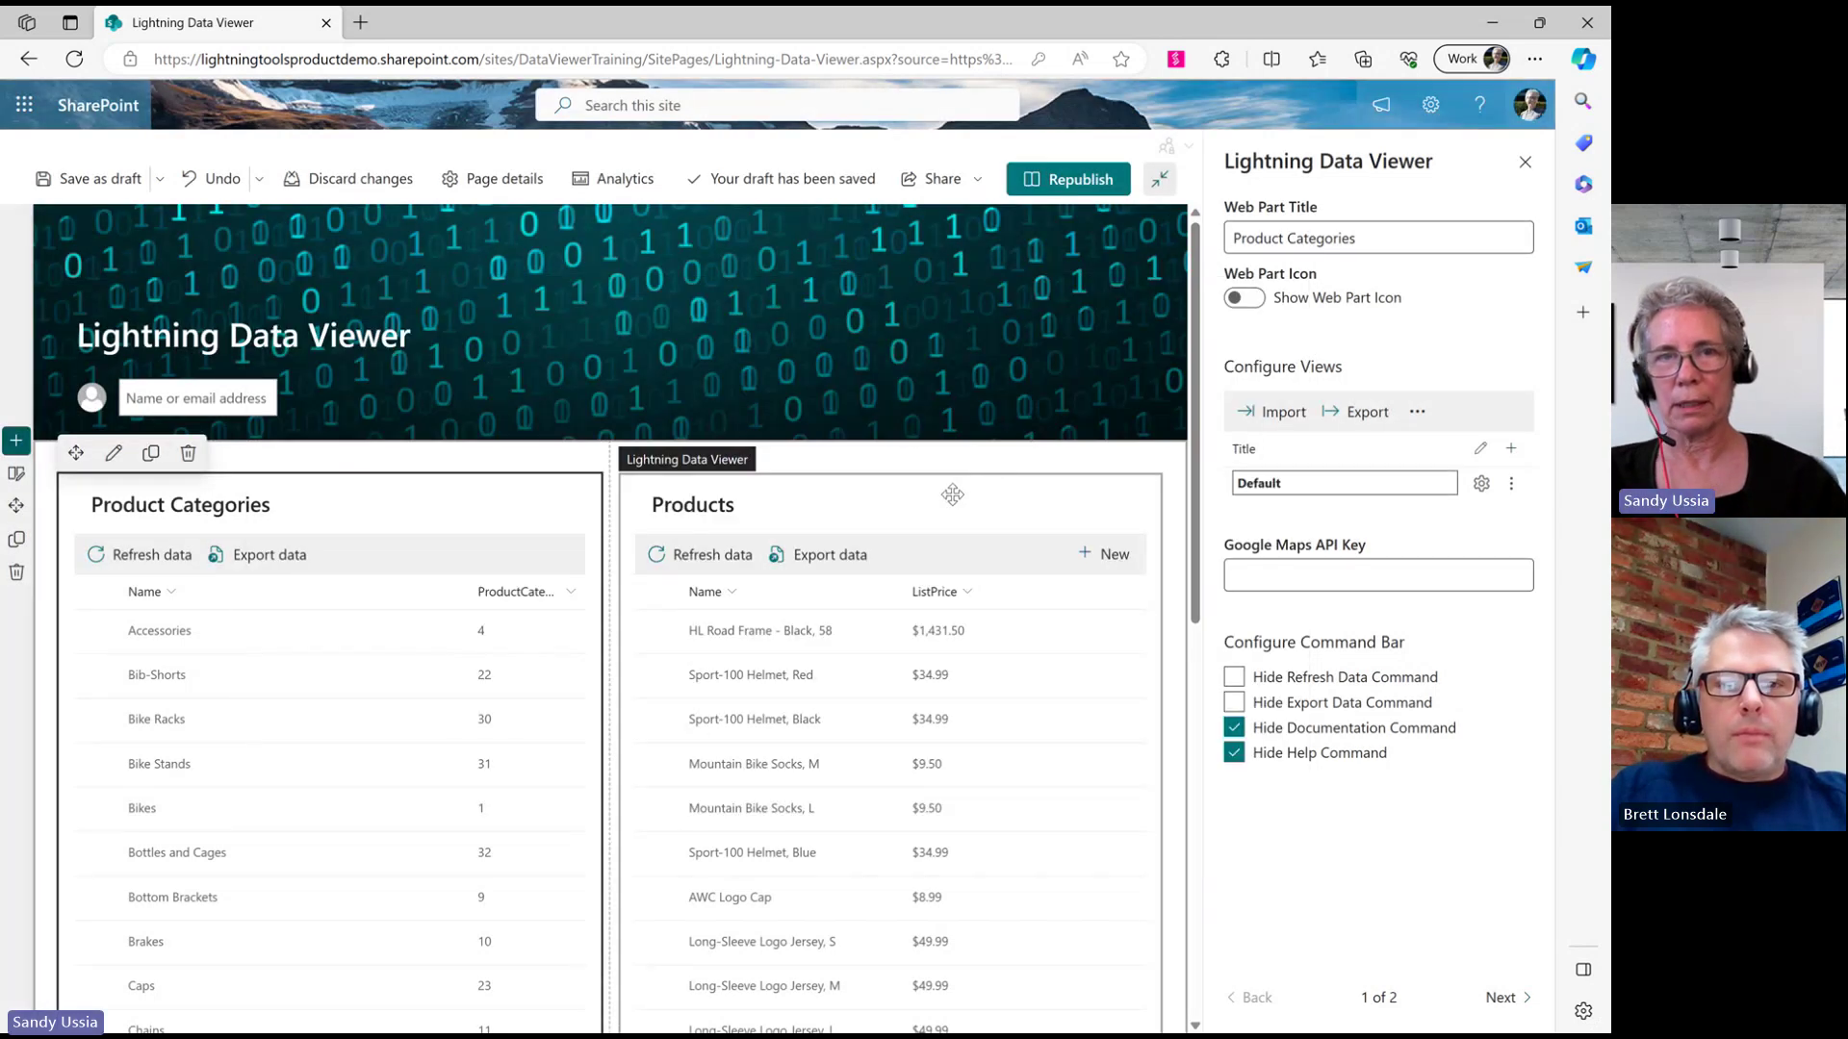
left_click(952, 495)
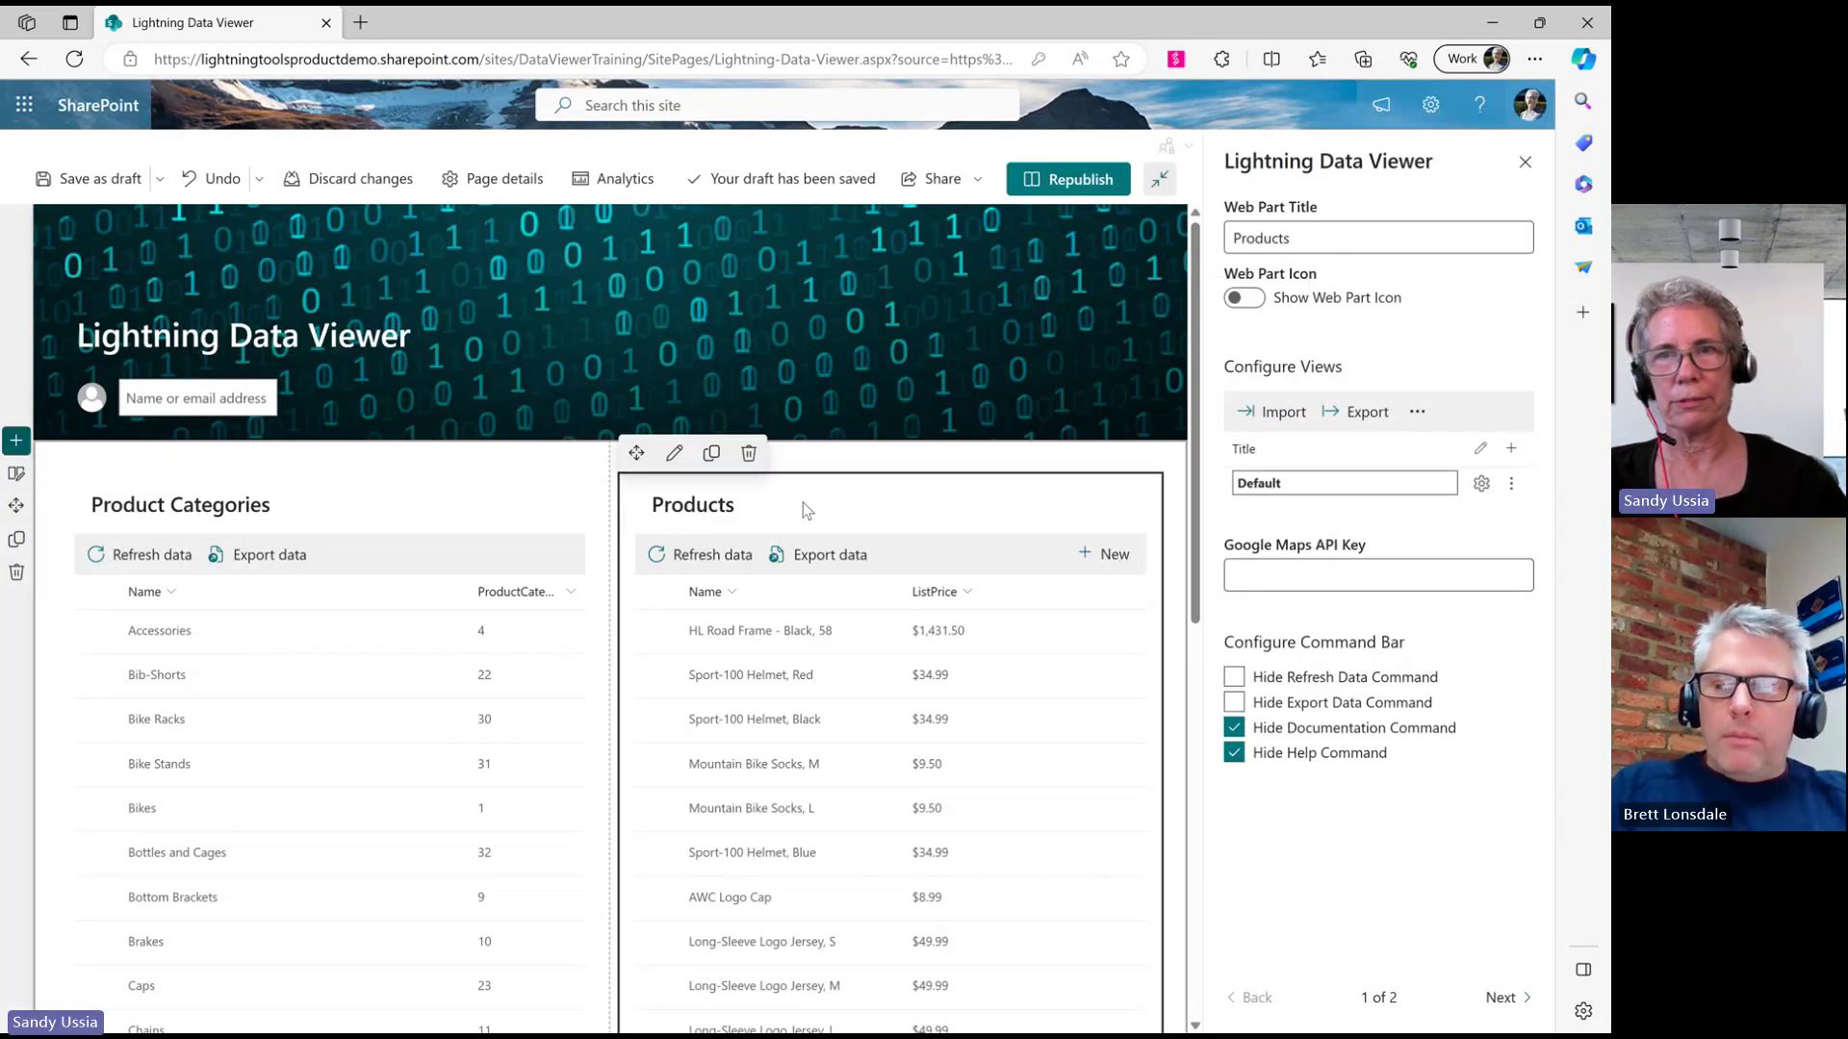
left_click(1284, 234)
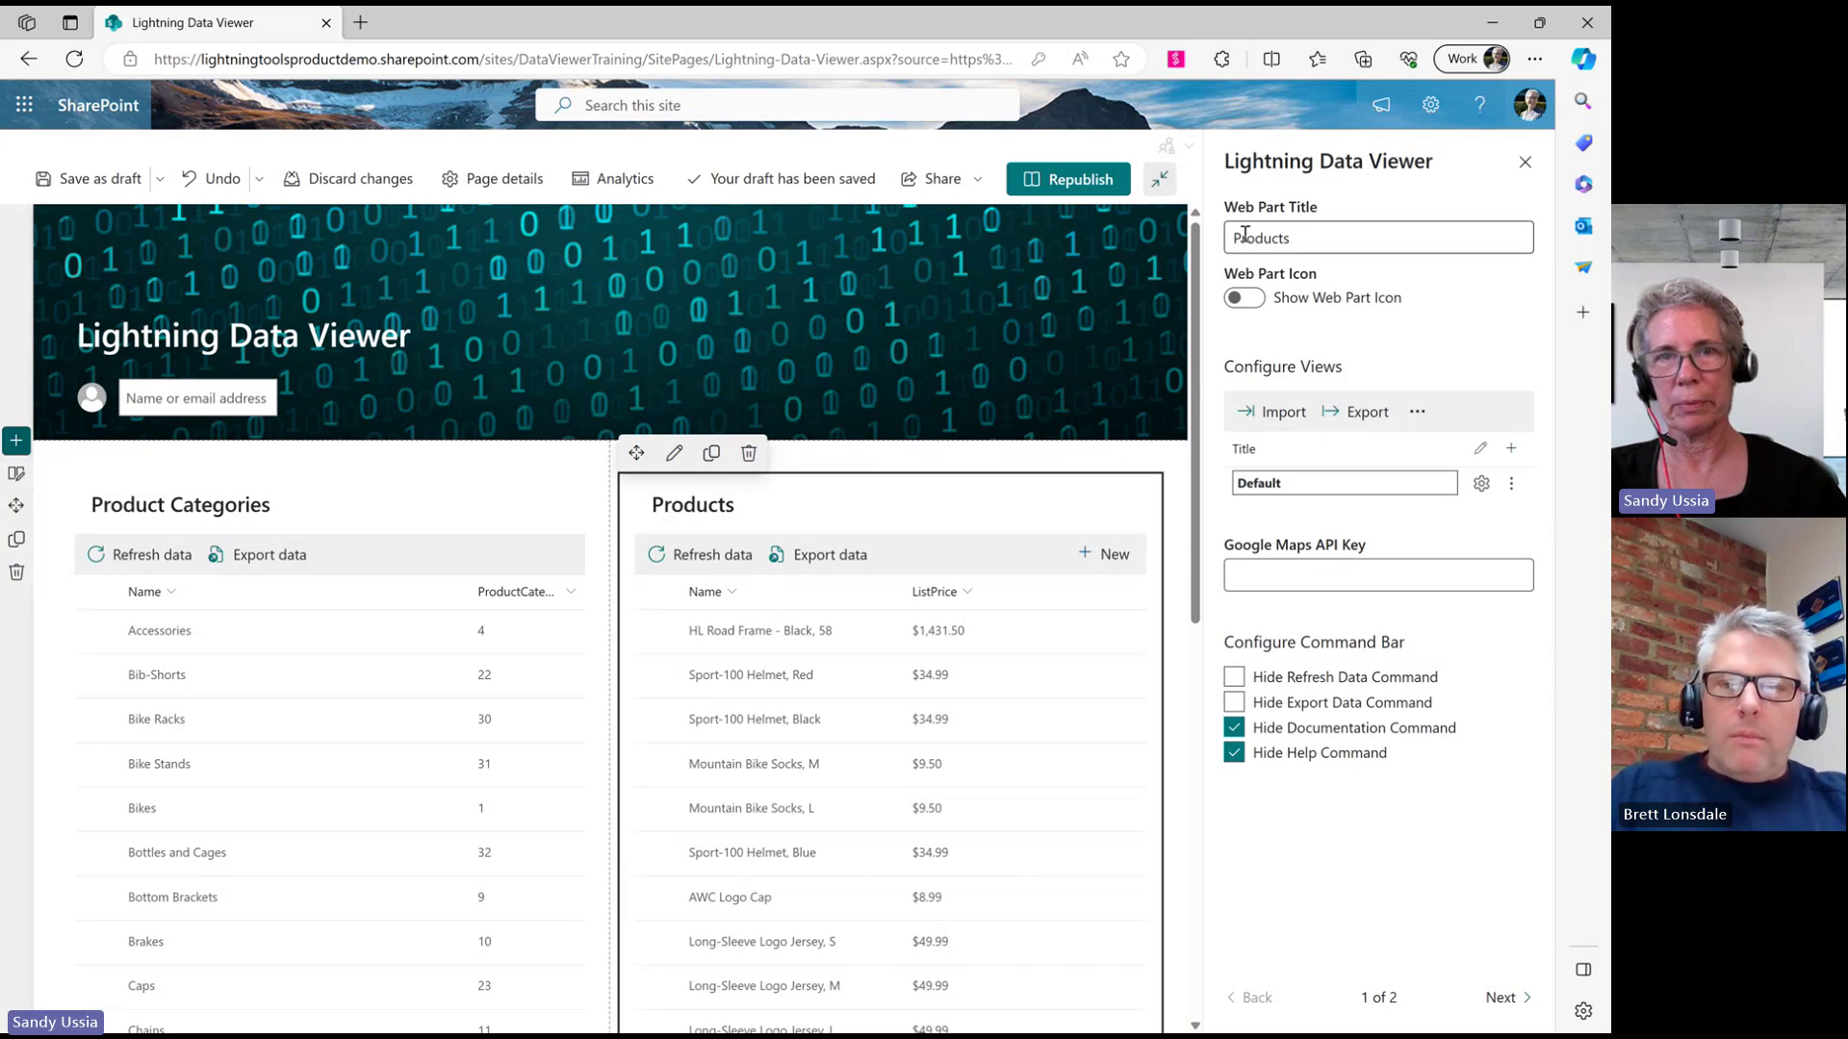
left_click(1480, 484)
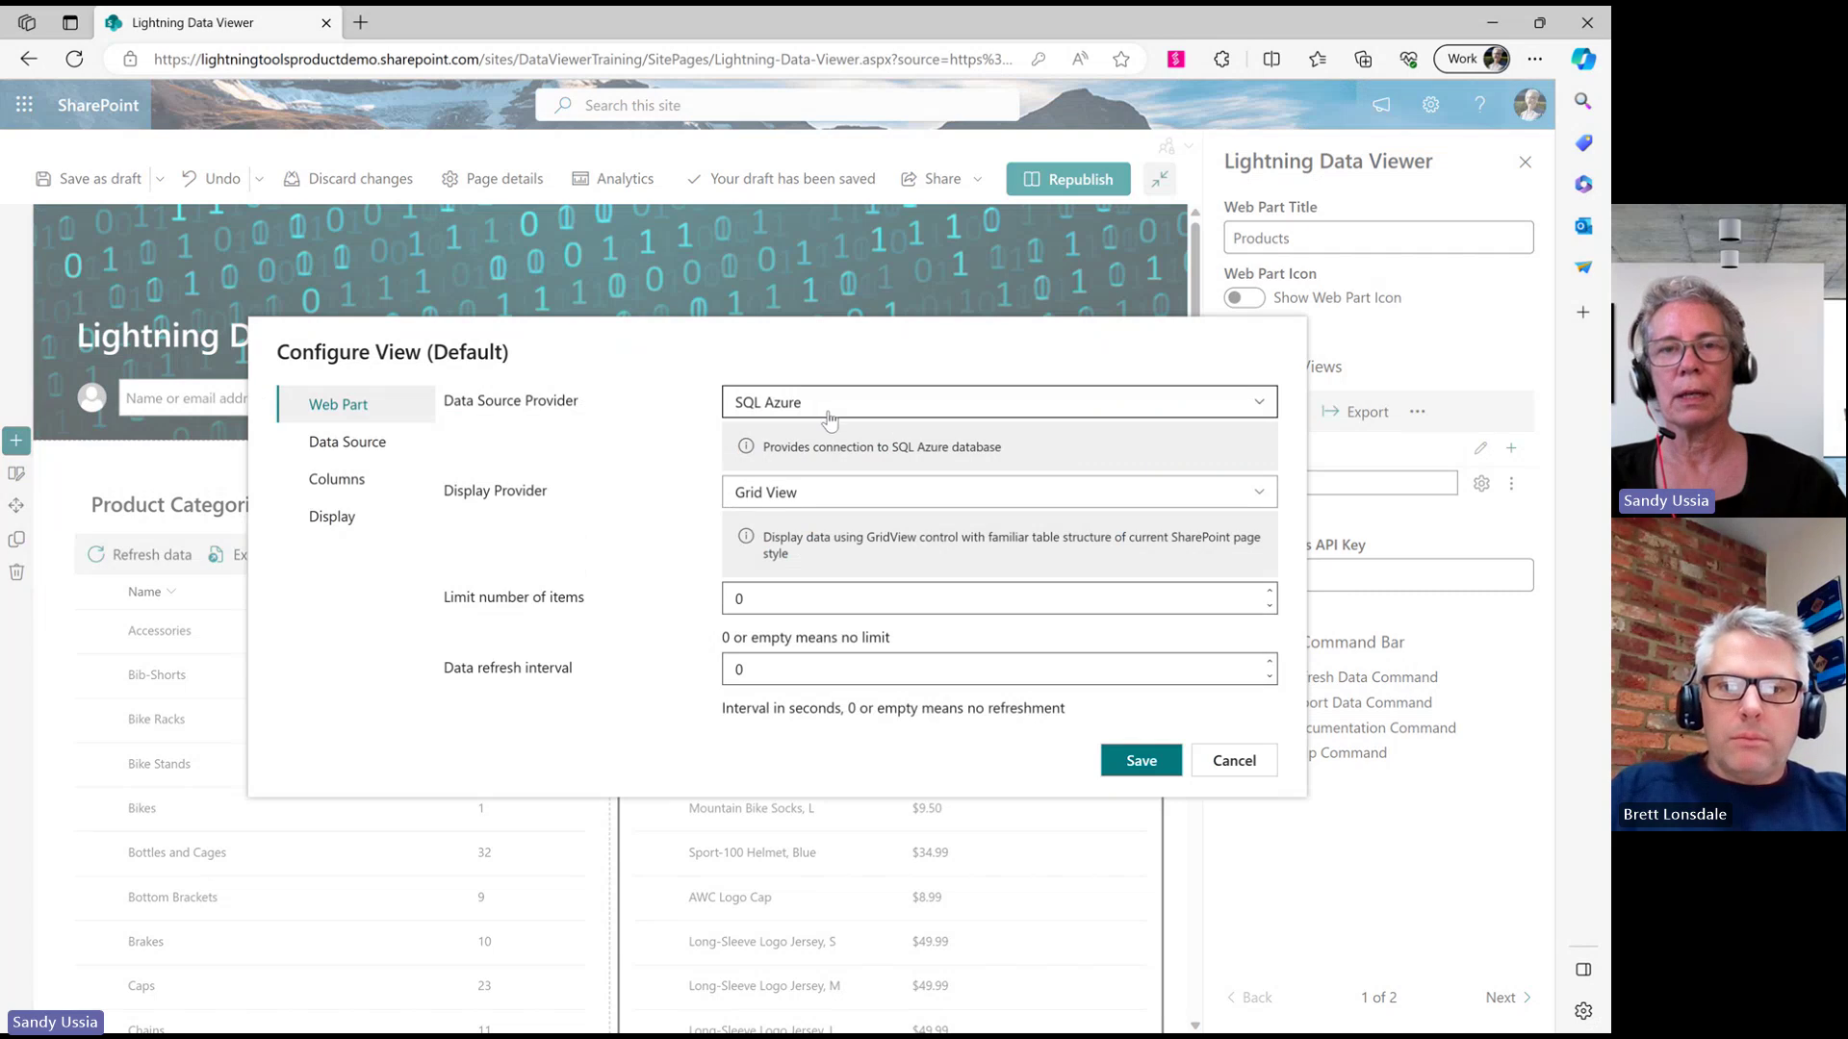
left_click(376, 442)
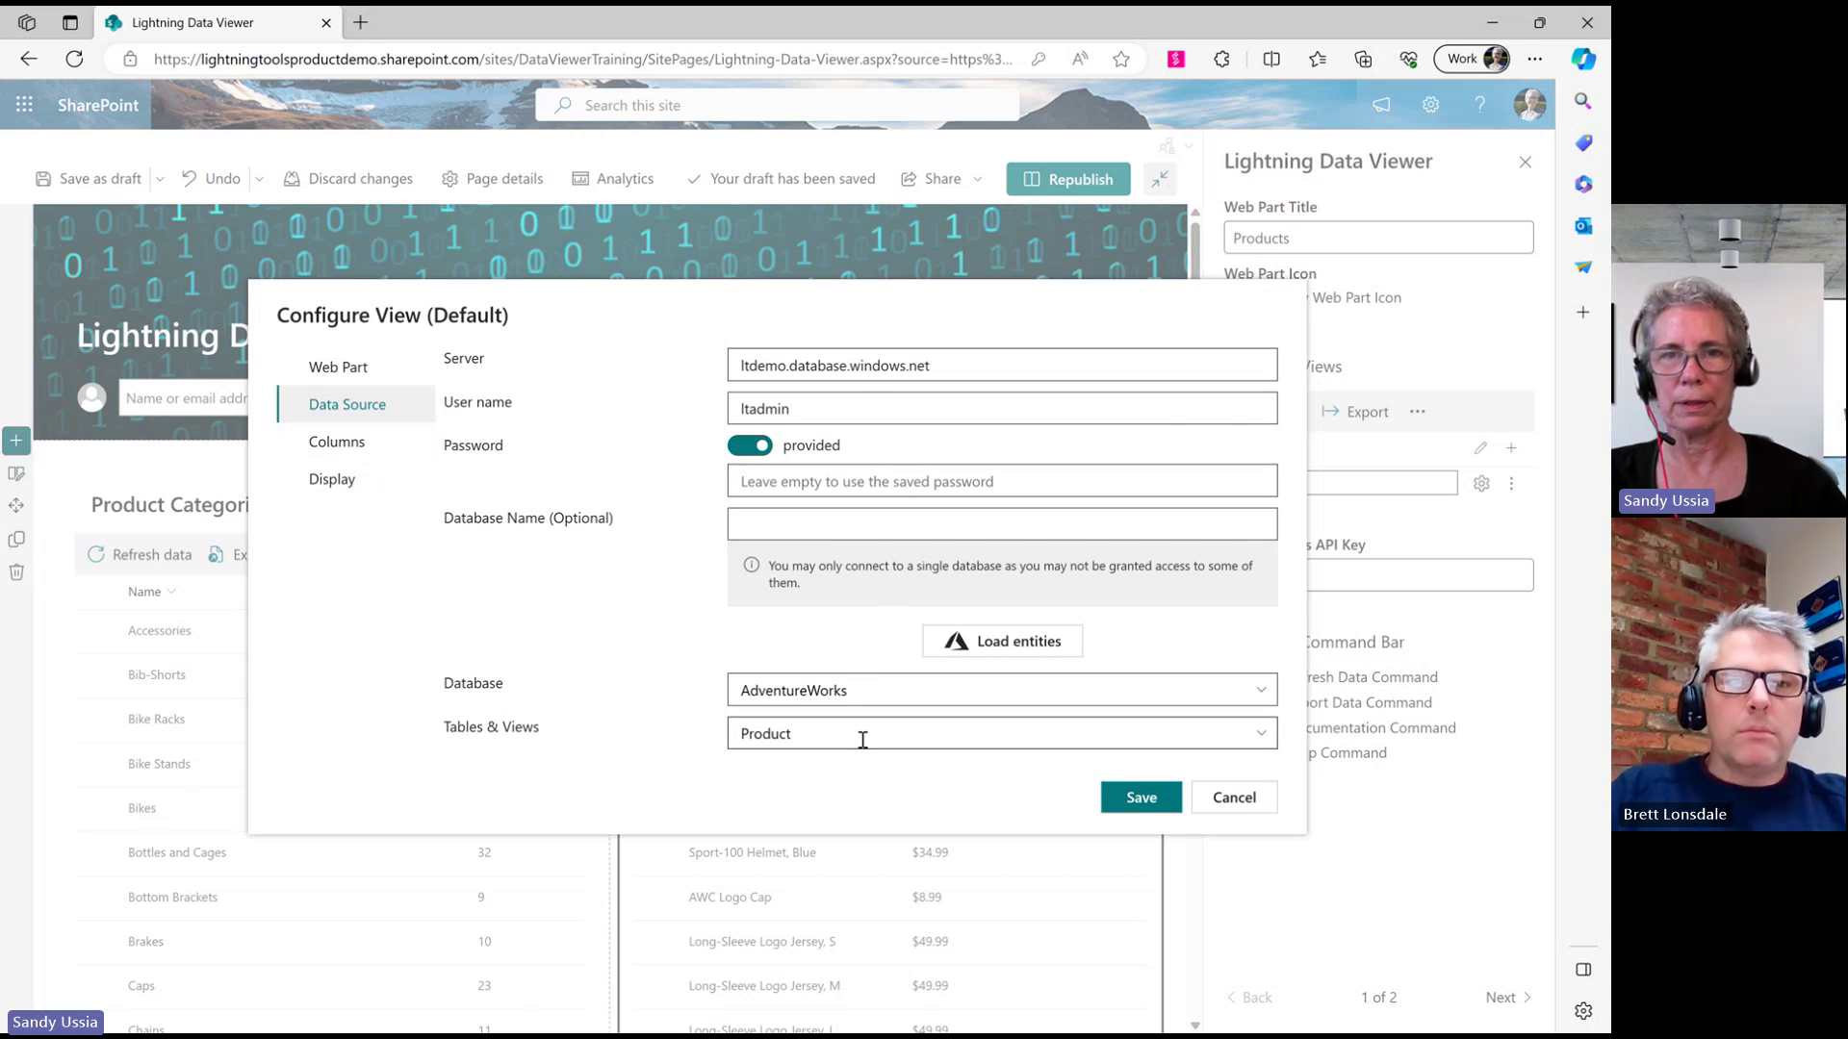
left_click(351, 446)
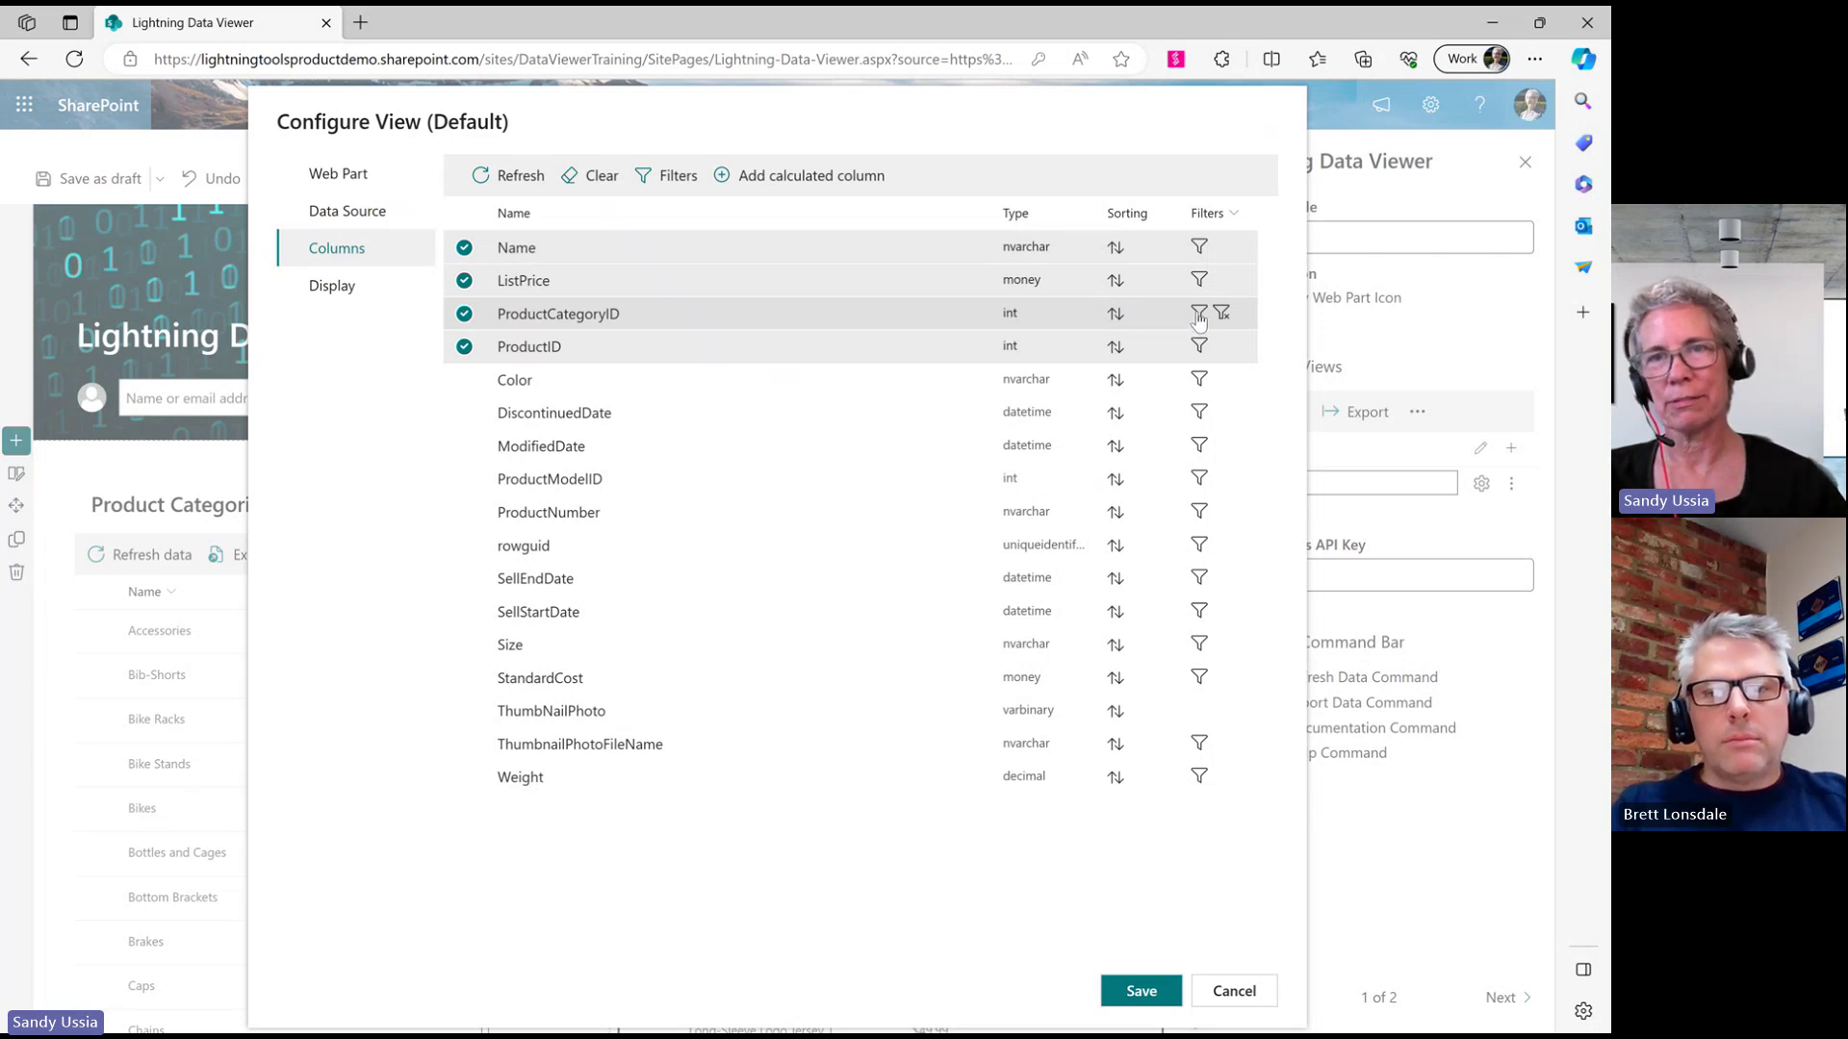
Link the ProductCategoryID filter to Product Categories' Selected Items by ProductCategoryID
left_click(1198, 313)
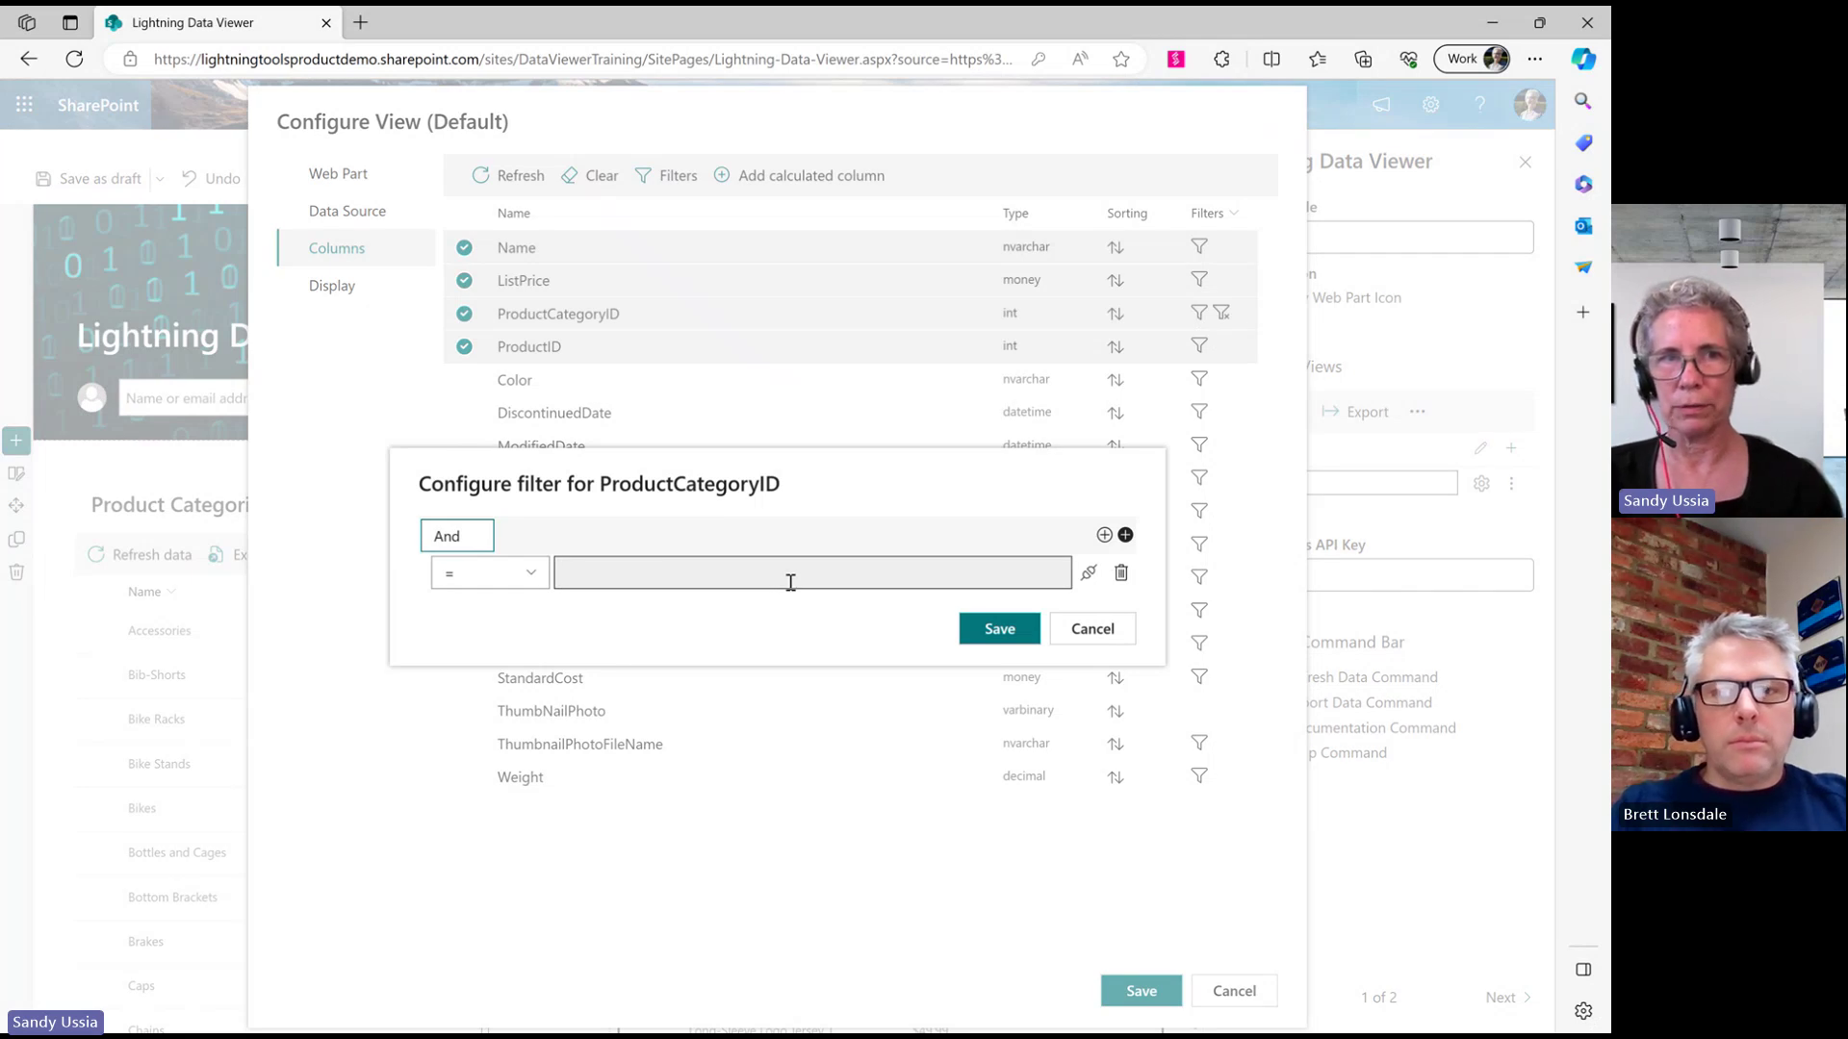
left_click(1088, 575)
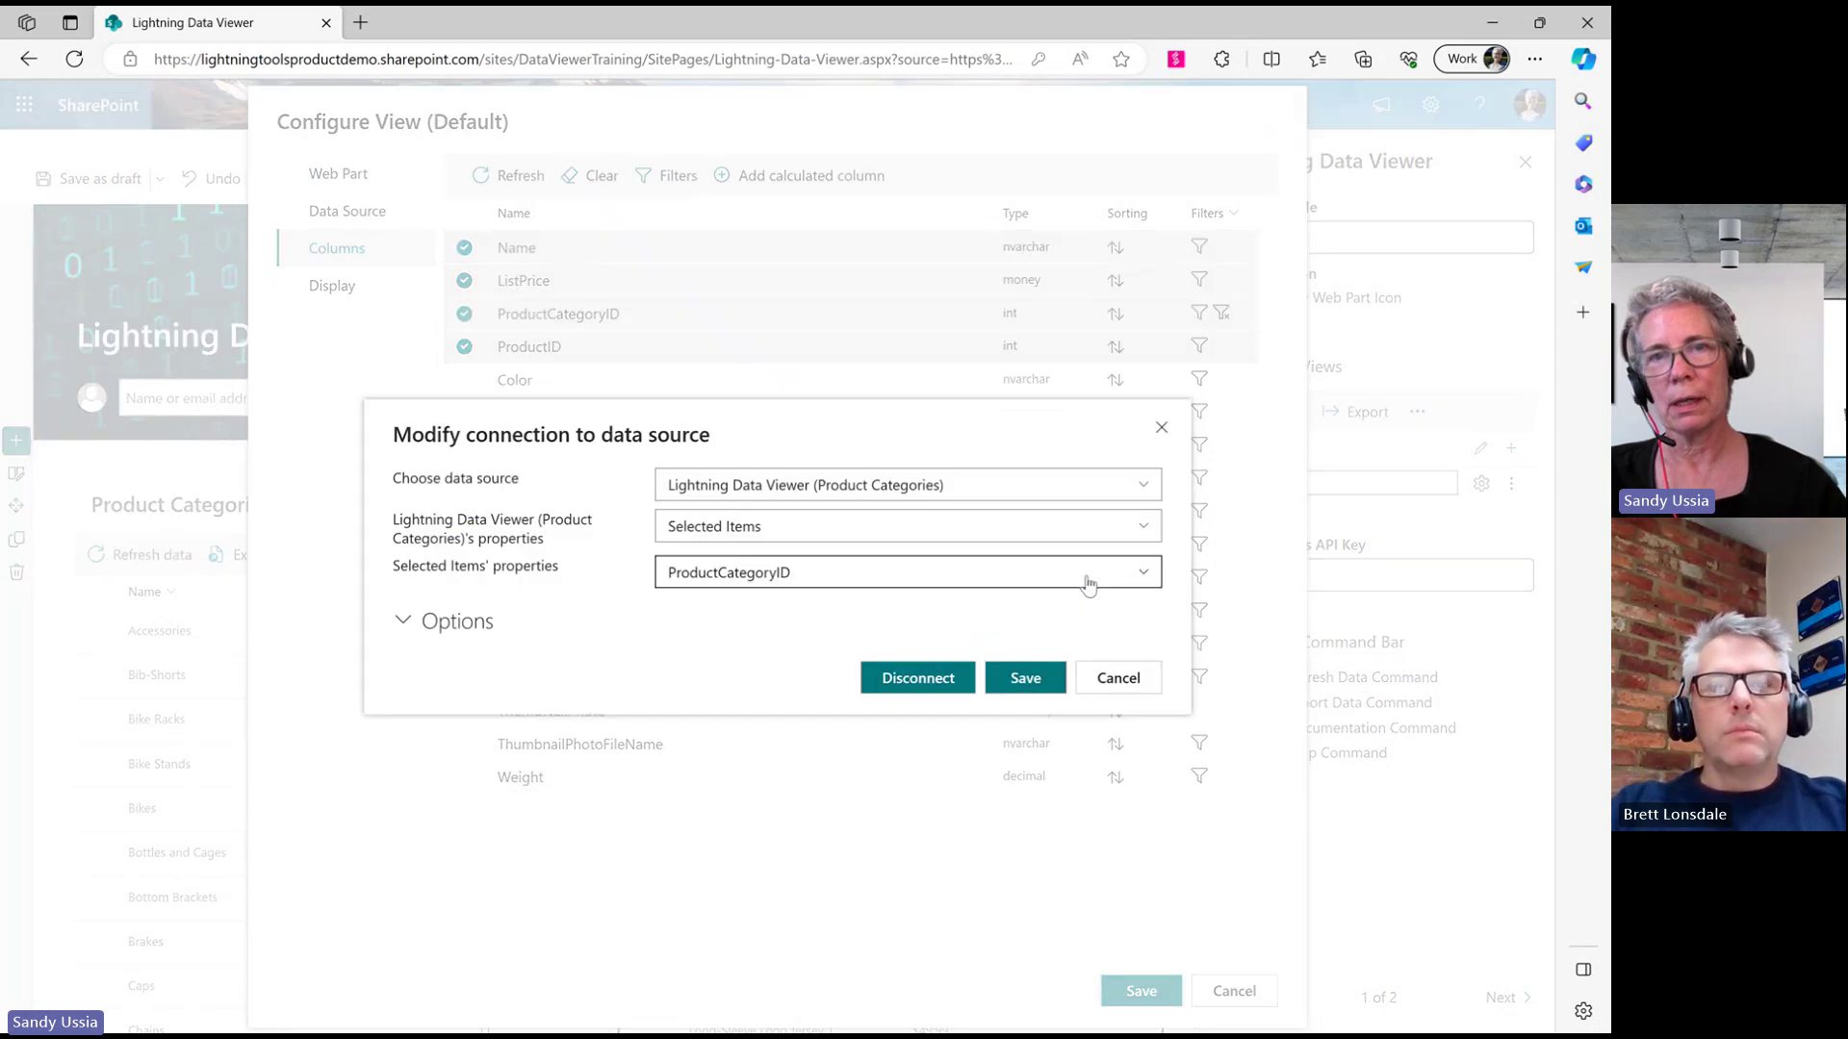
left_click(1145, 486)
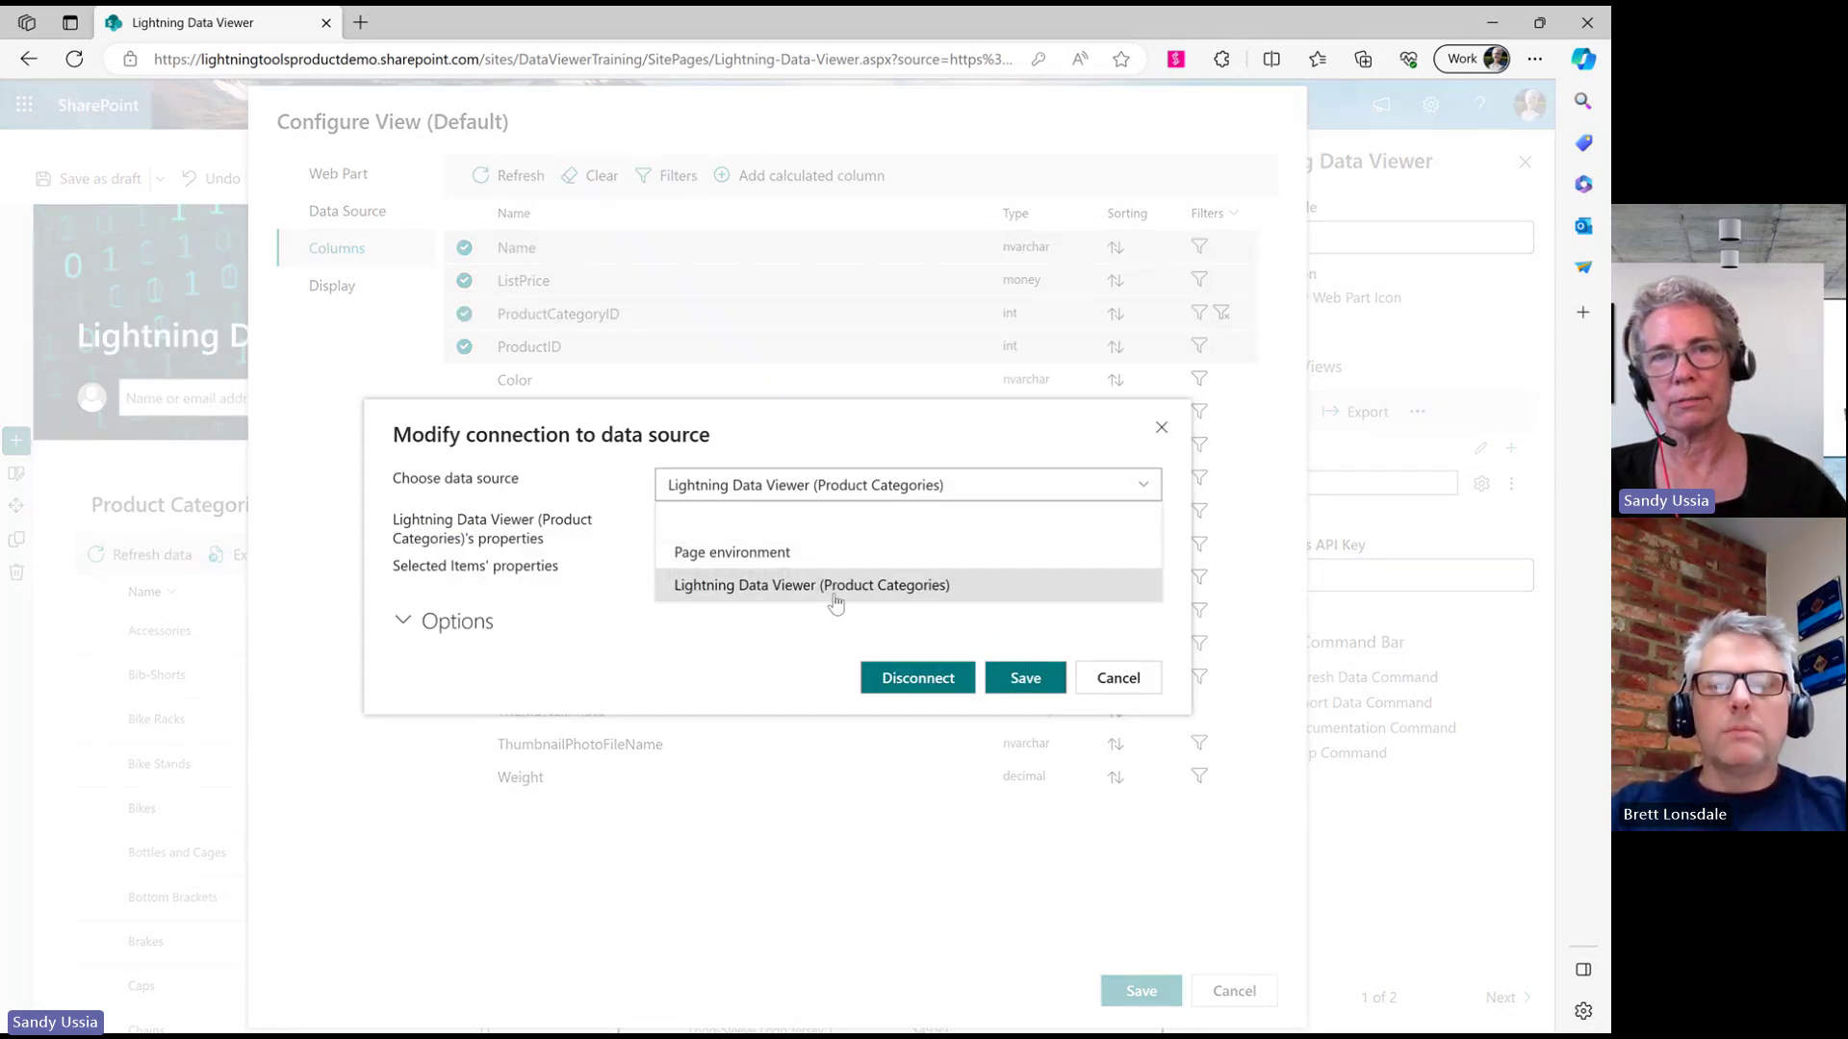
left_click(949, 589)
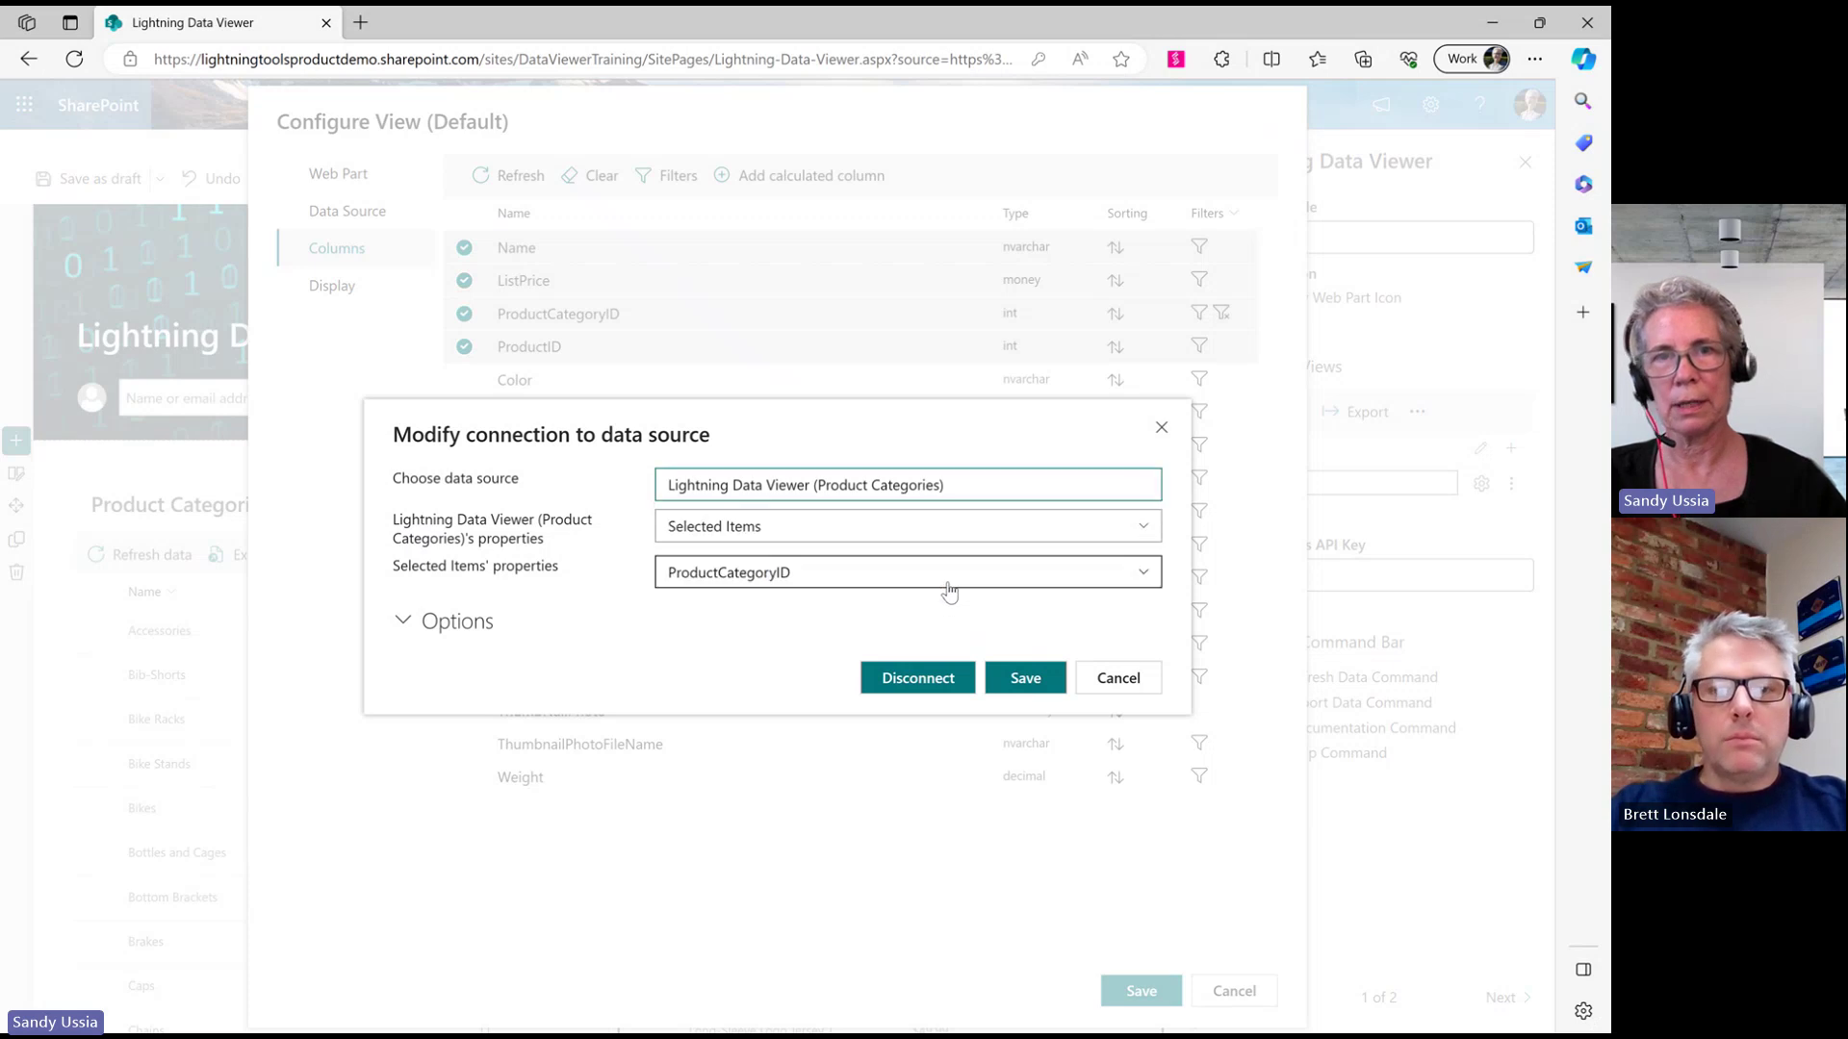
left_click(1143, 527)
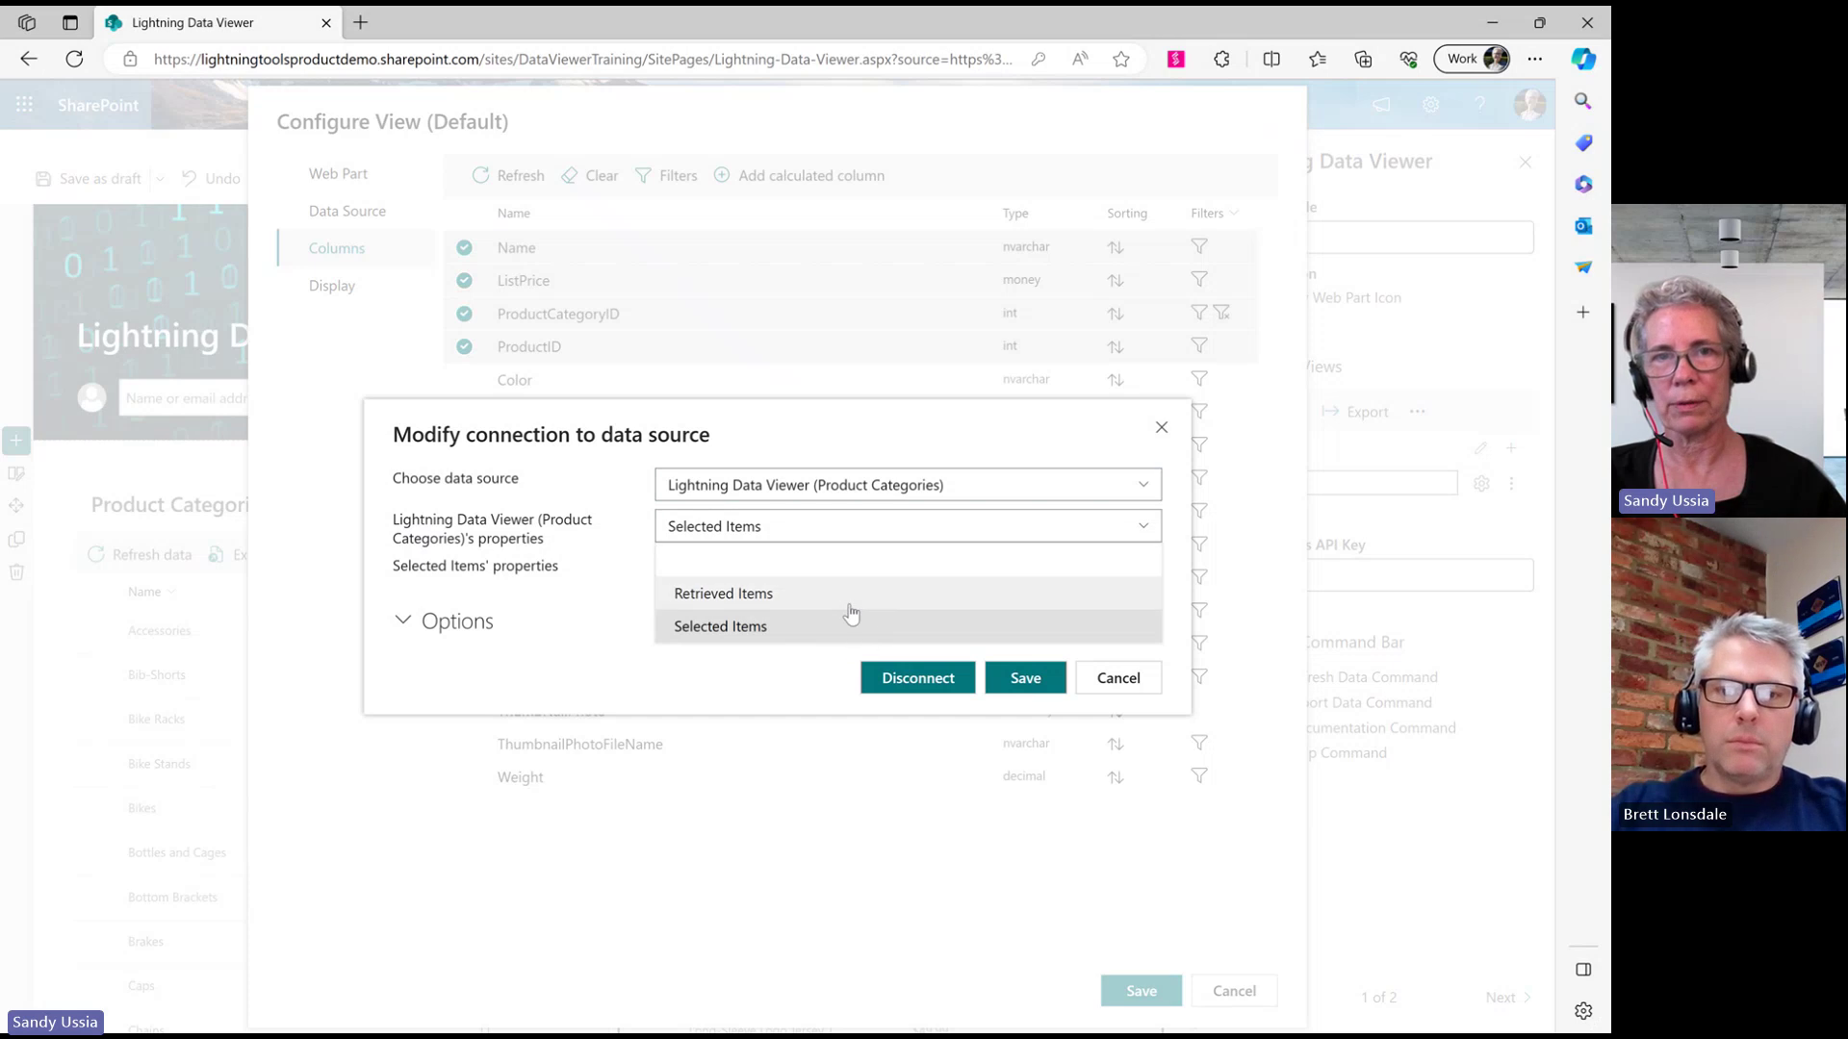
left_click(1141, 530)
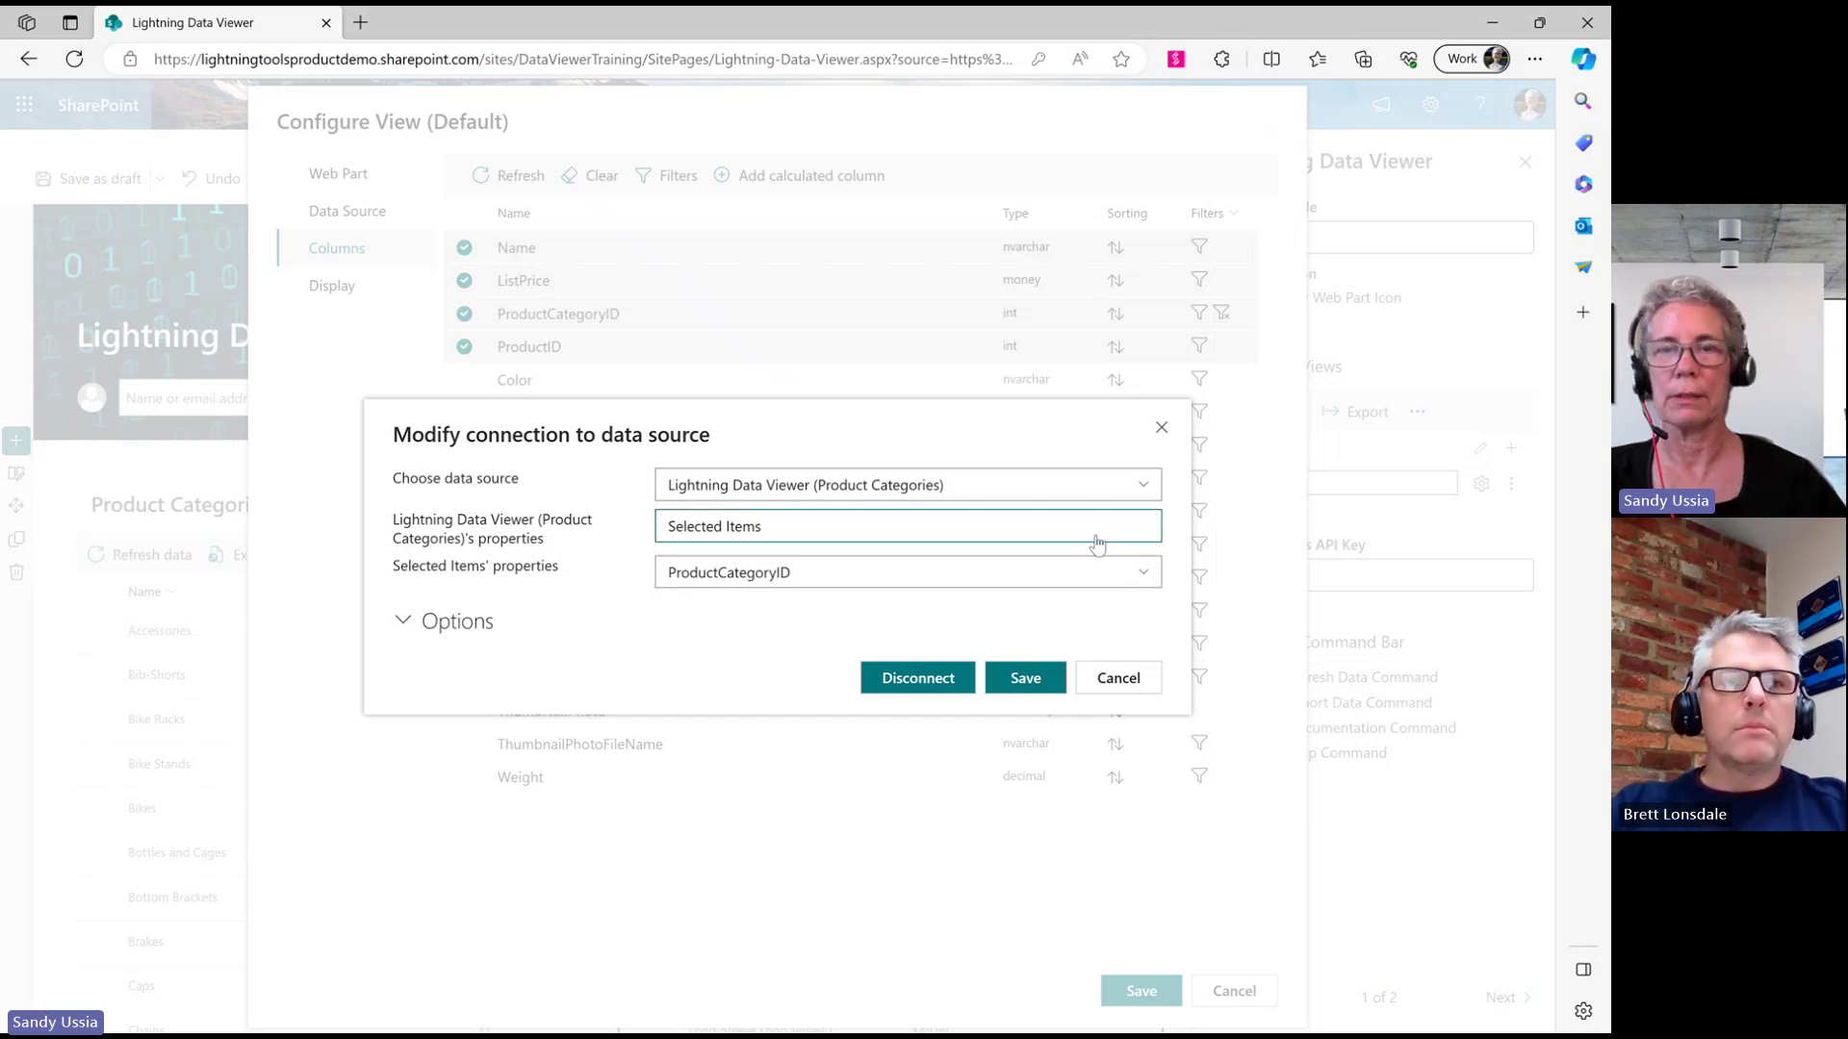
left_click(1141, 578)
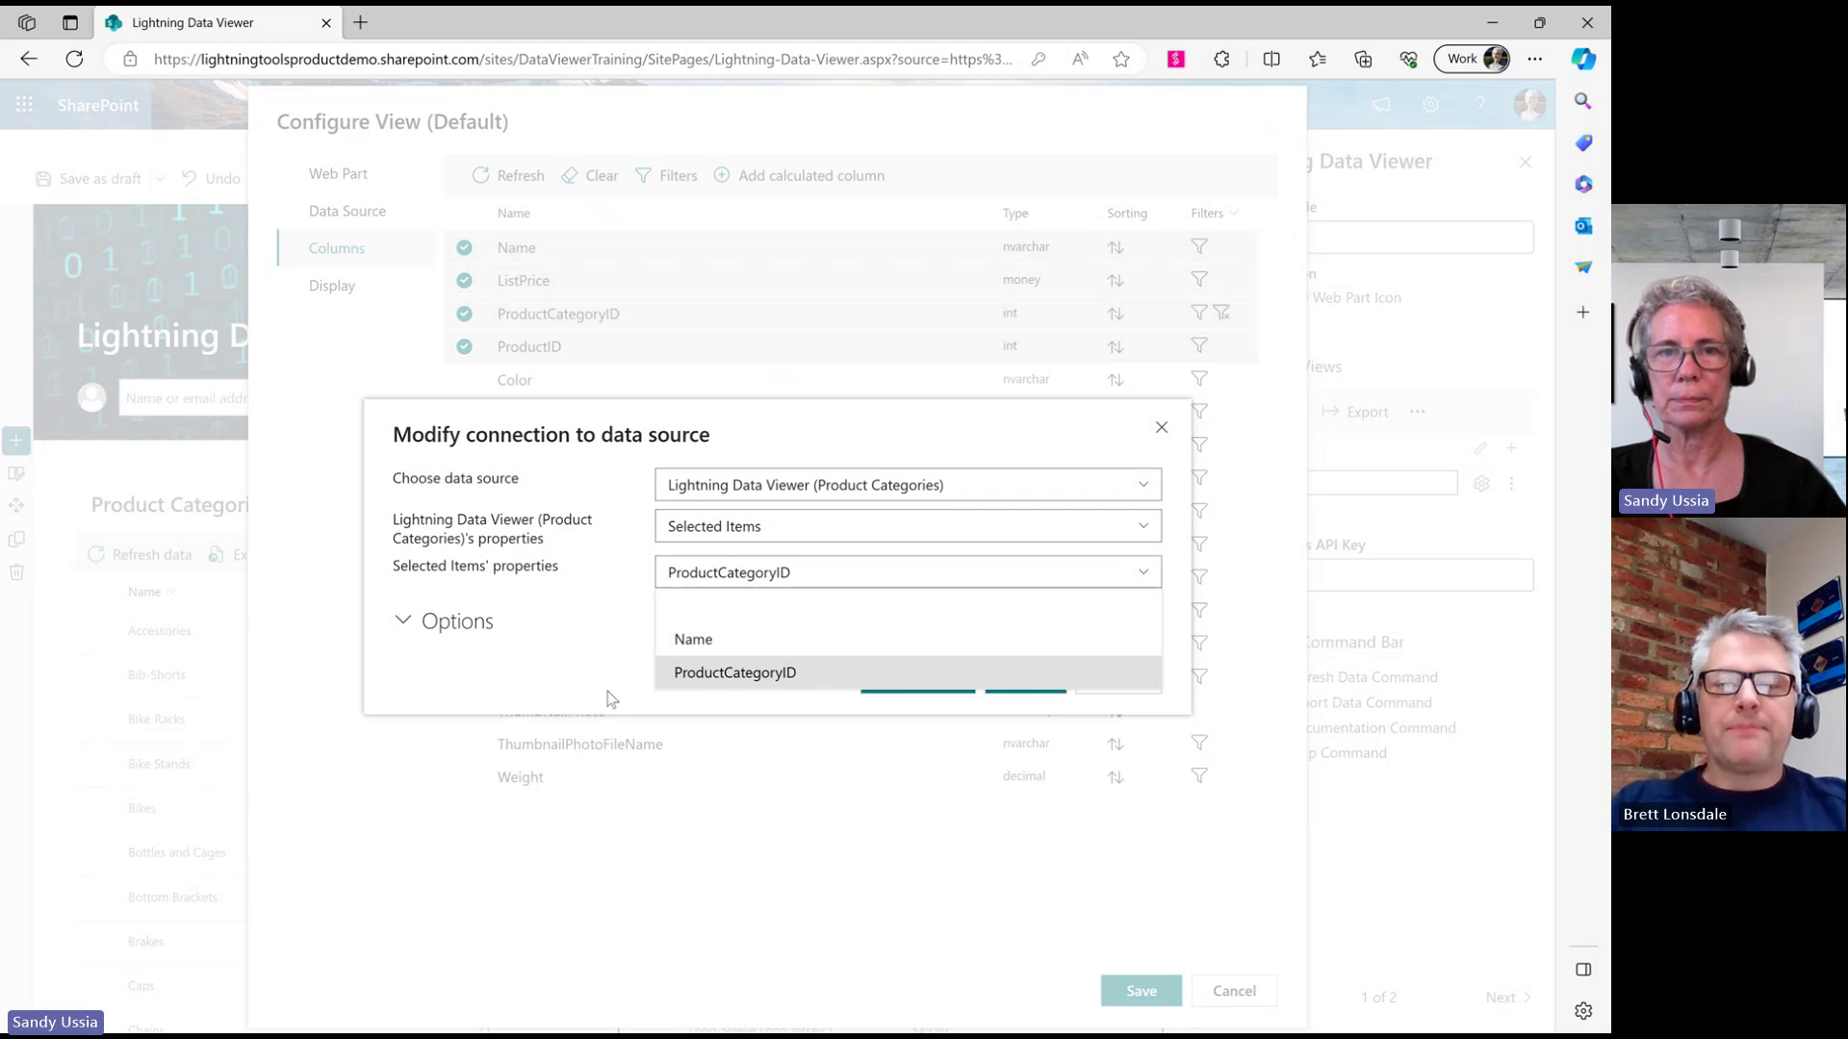
left_click(790, 679)
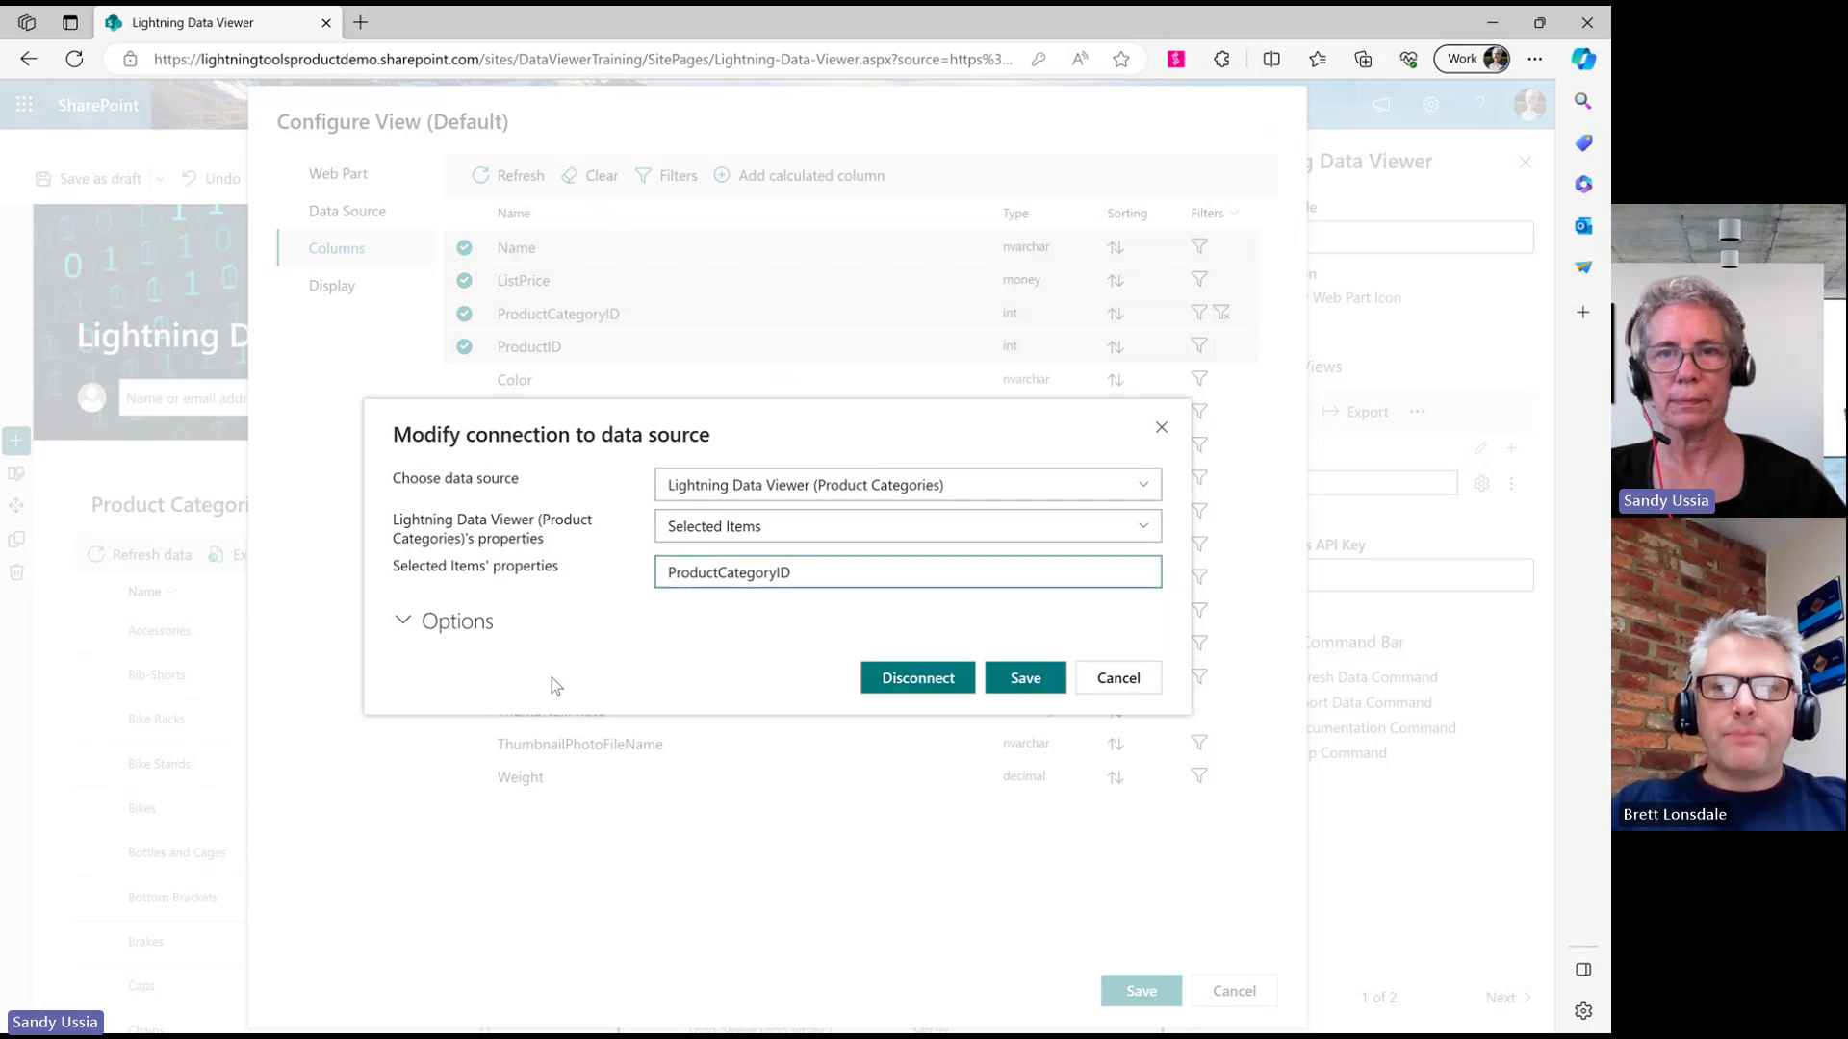
left_click(1120, 676)
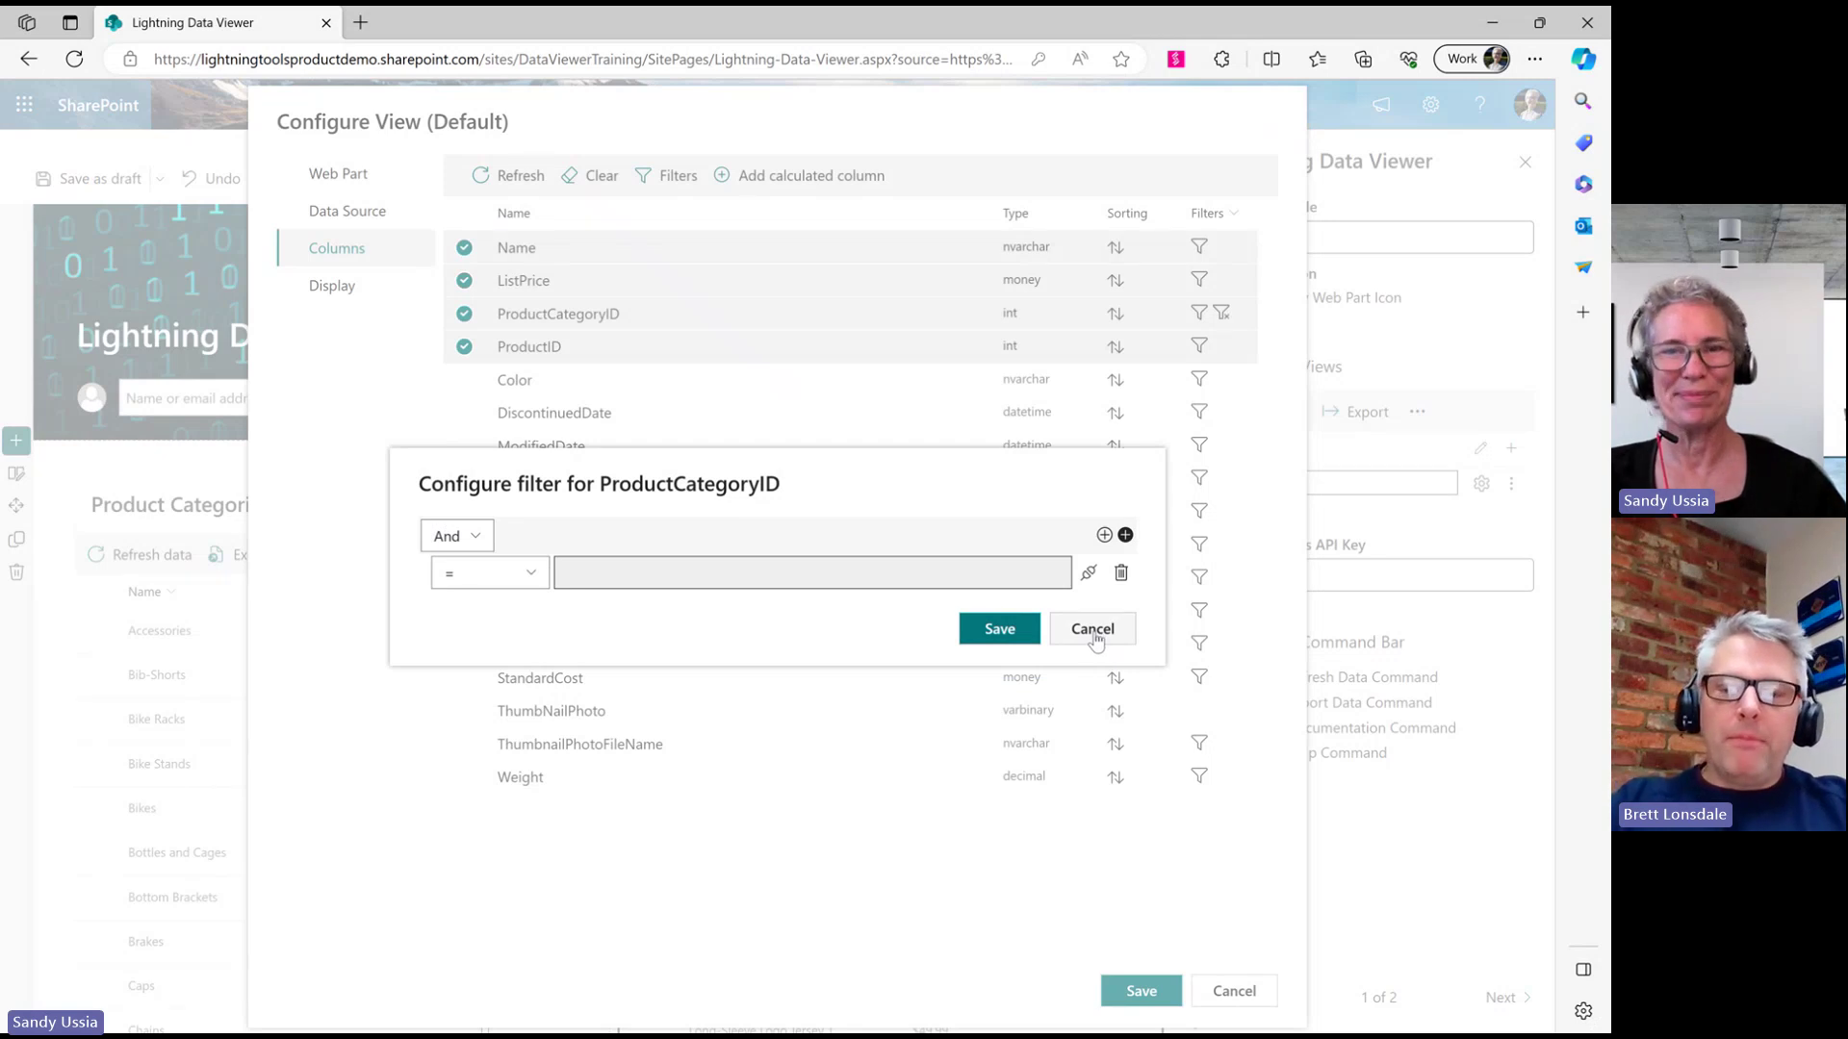
left_click(1094, 633)
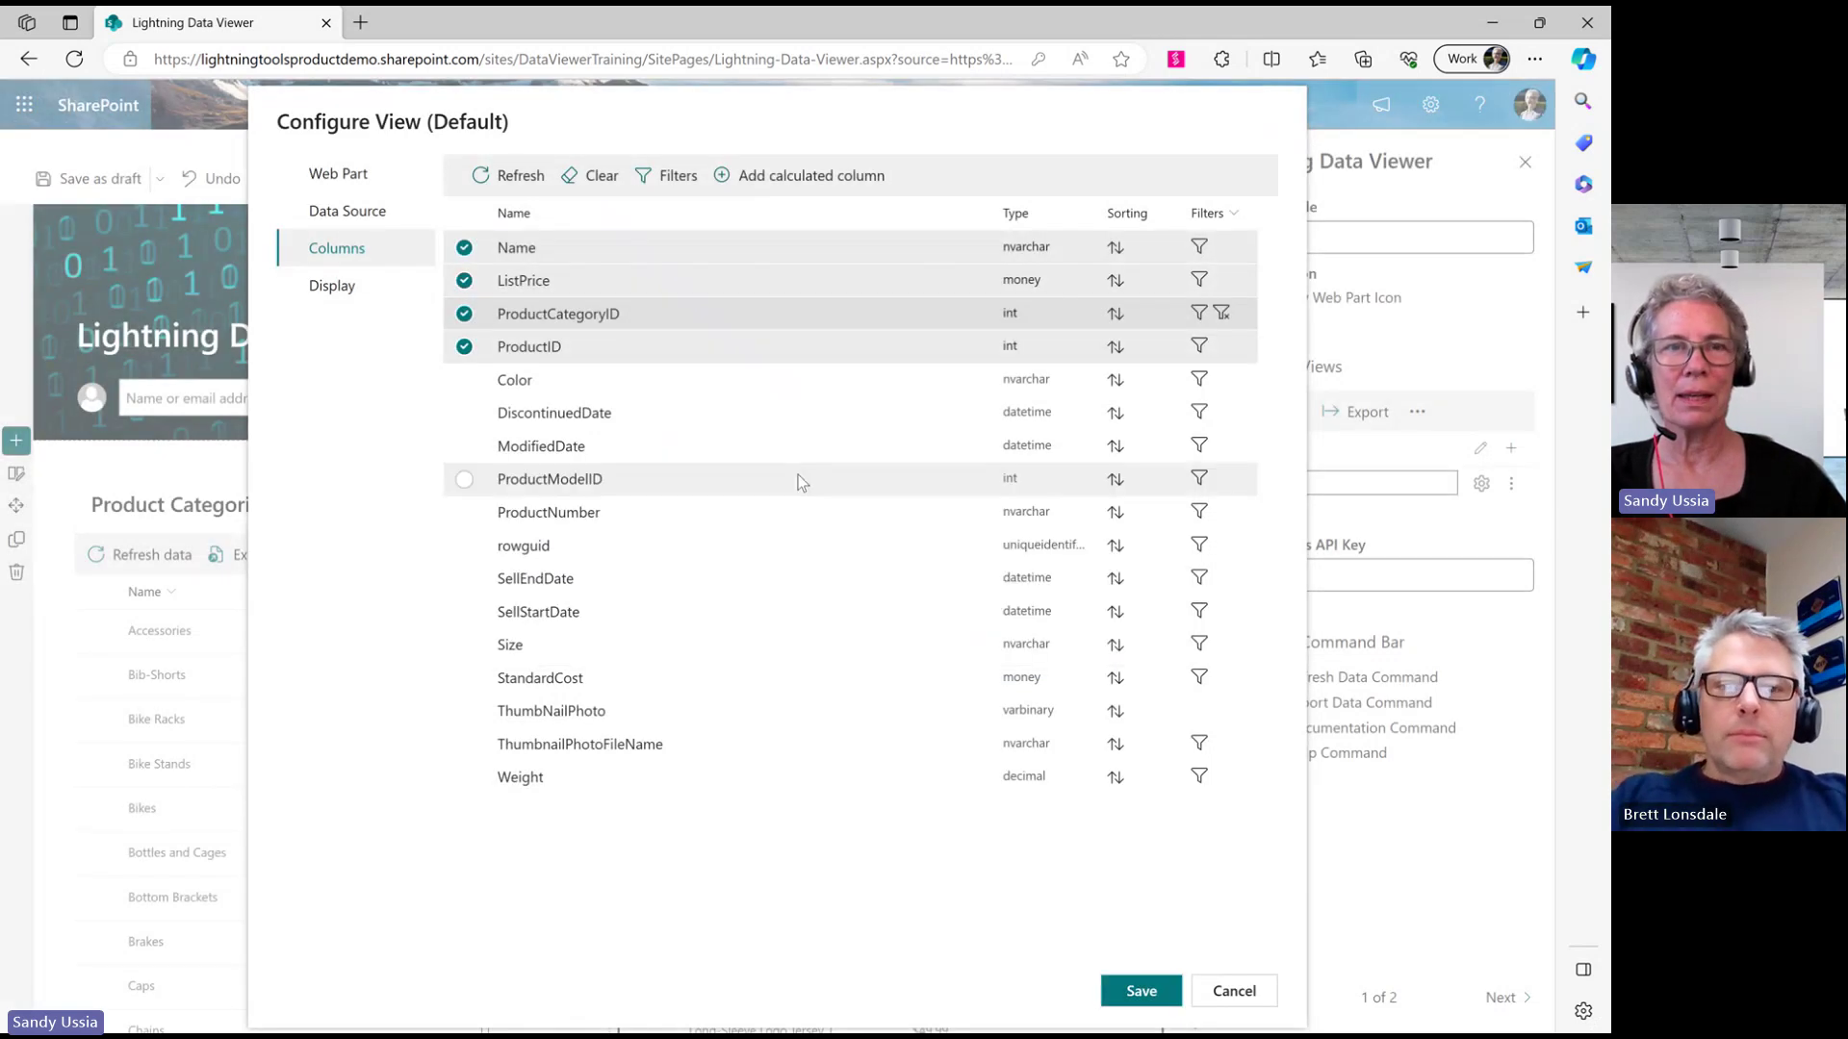
Check the Products display settings, keeping ListPrice as Currency, and cancel Configure View
left_click(325, 289)
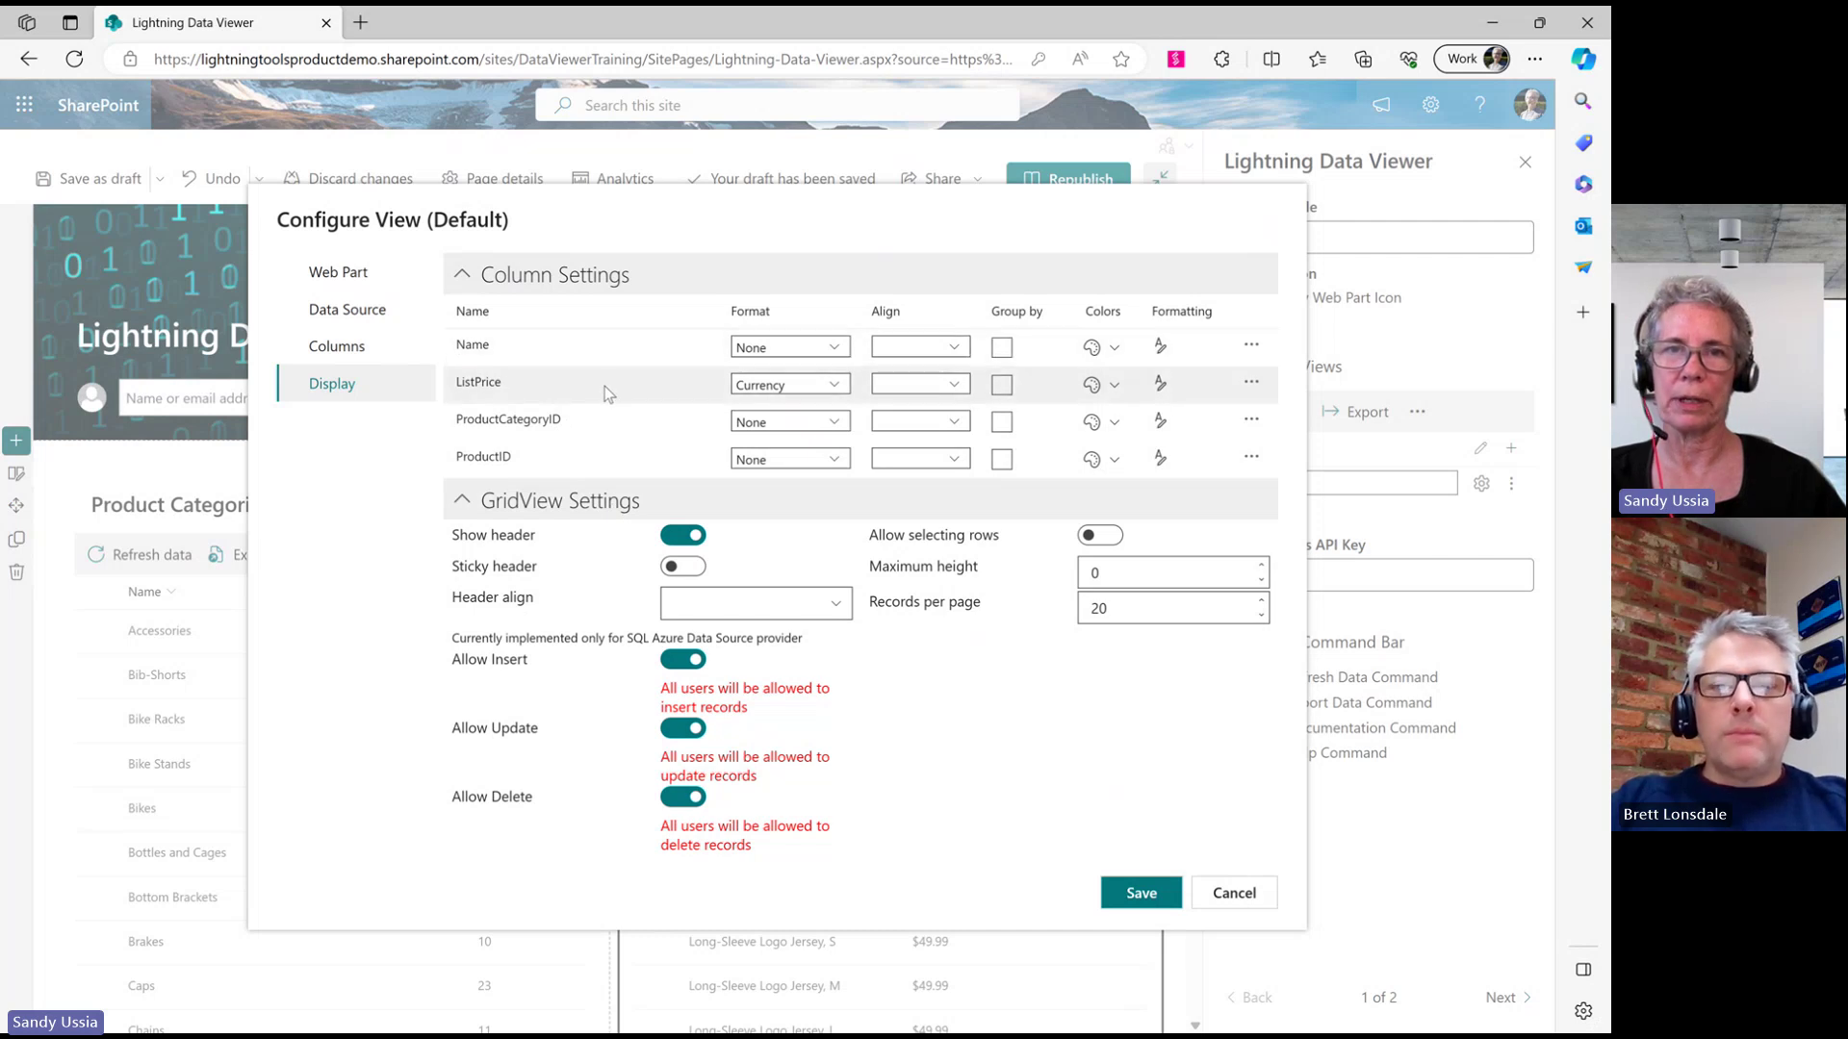
left_click(834, 386)
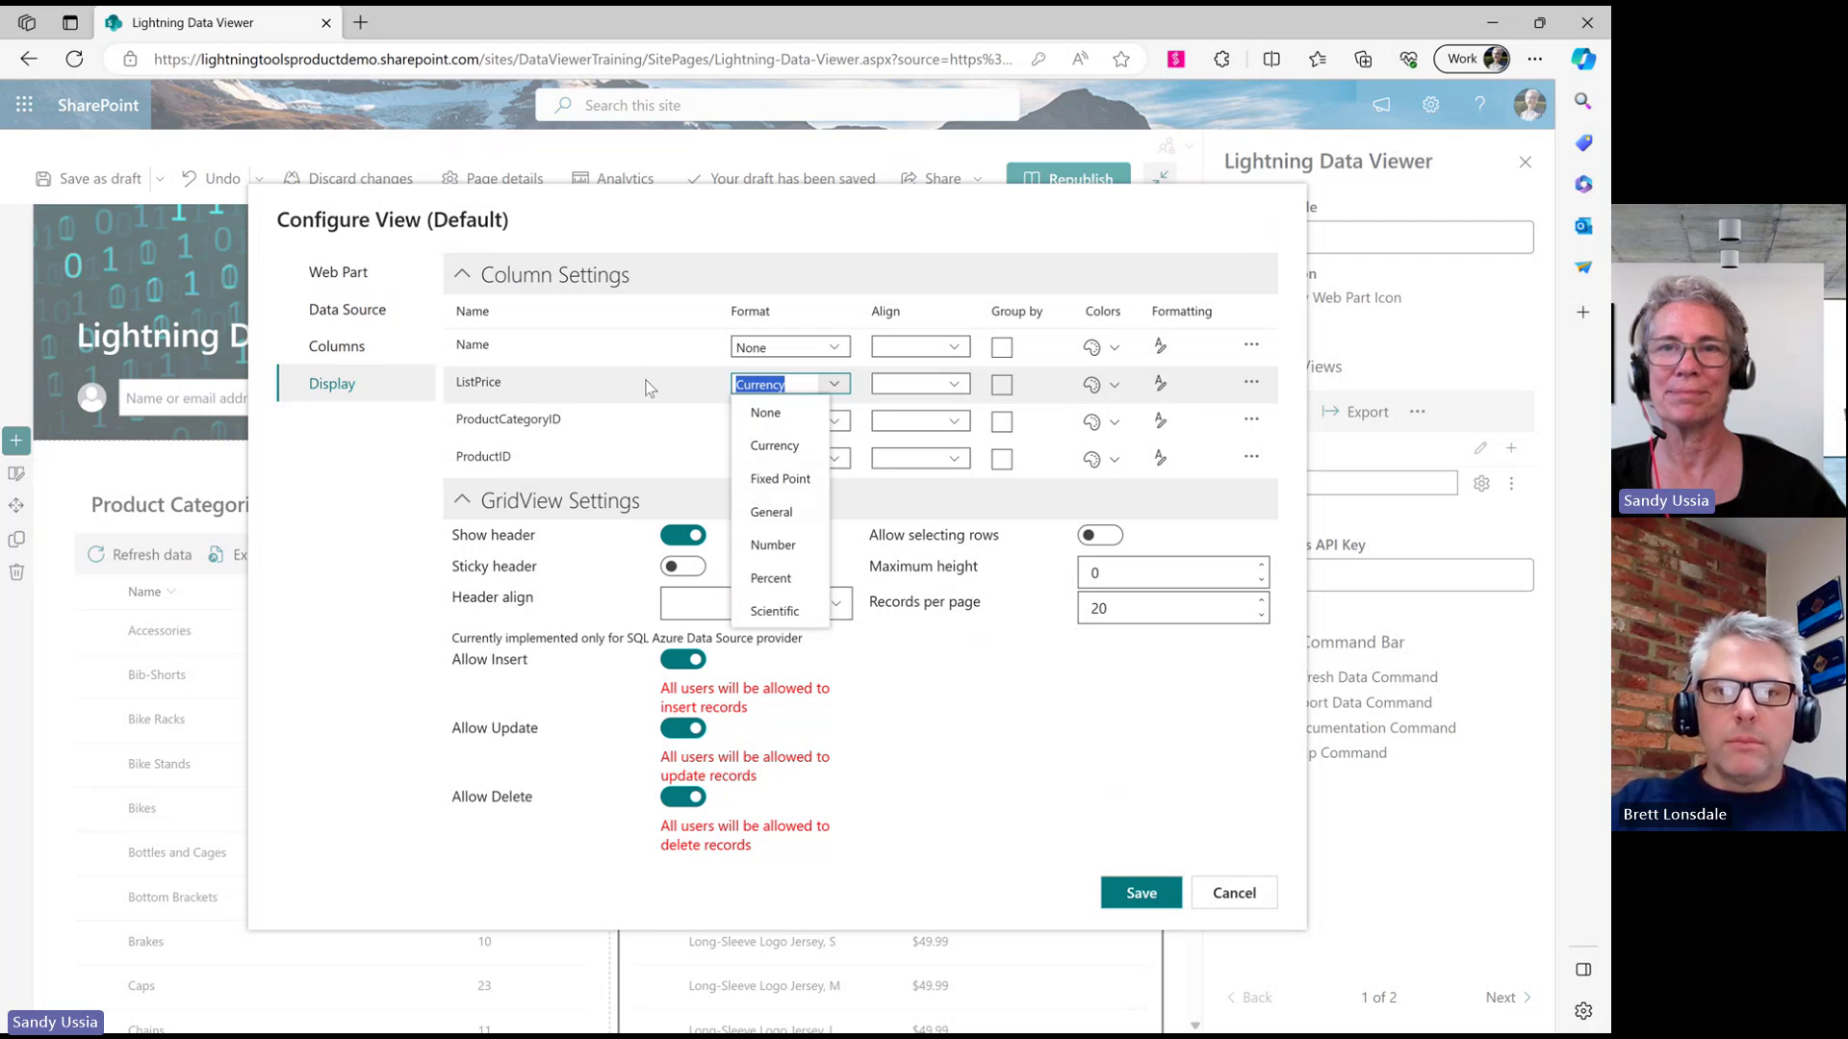
key("Escape")
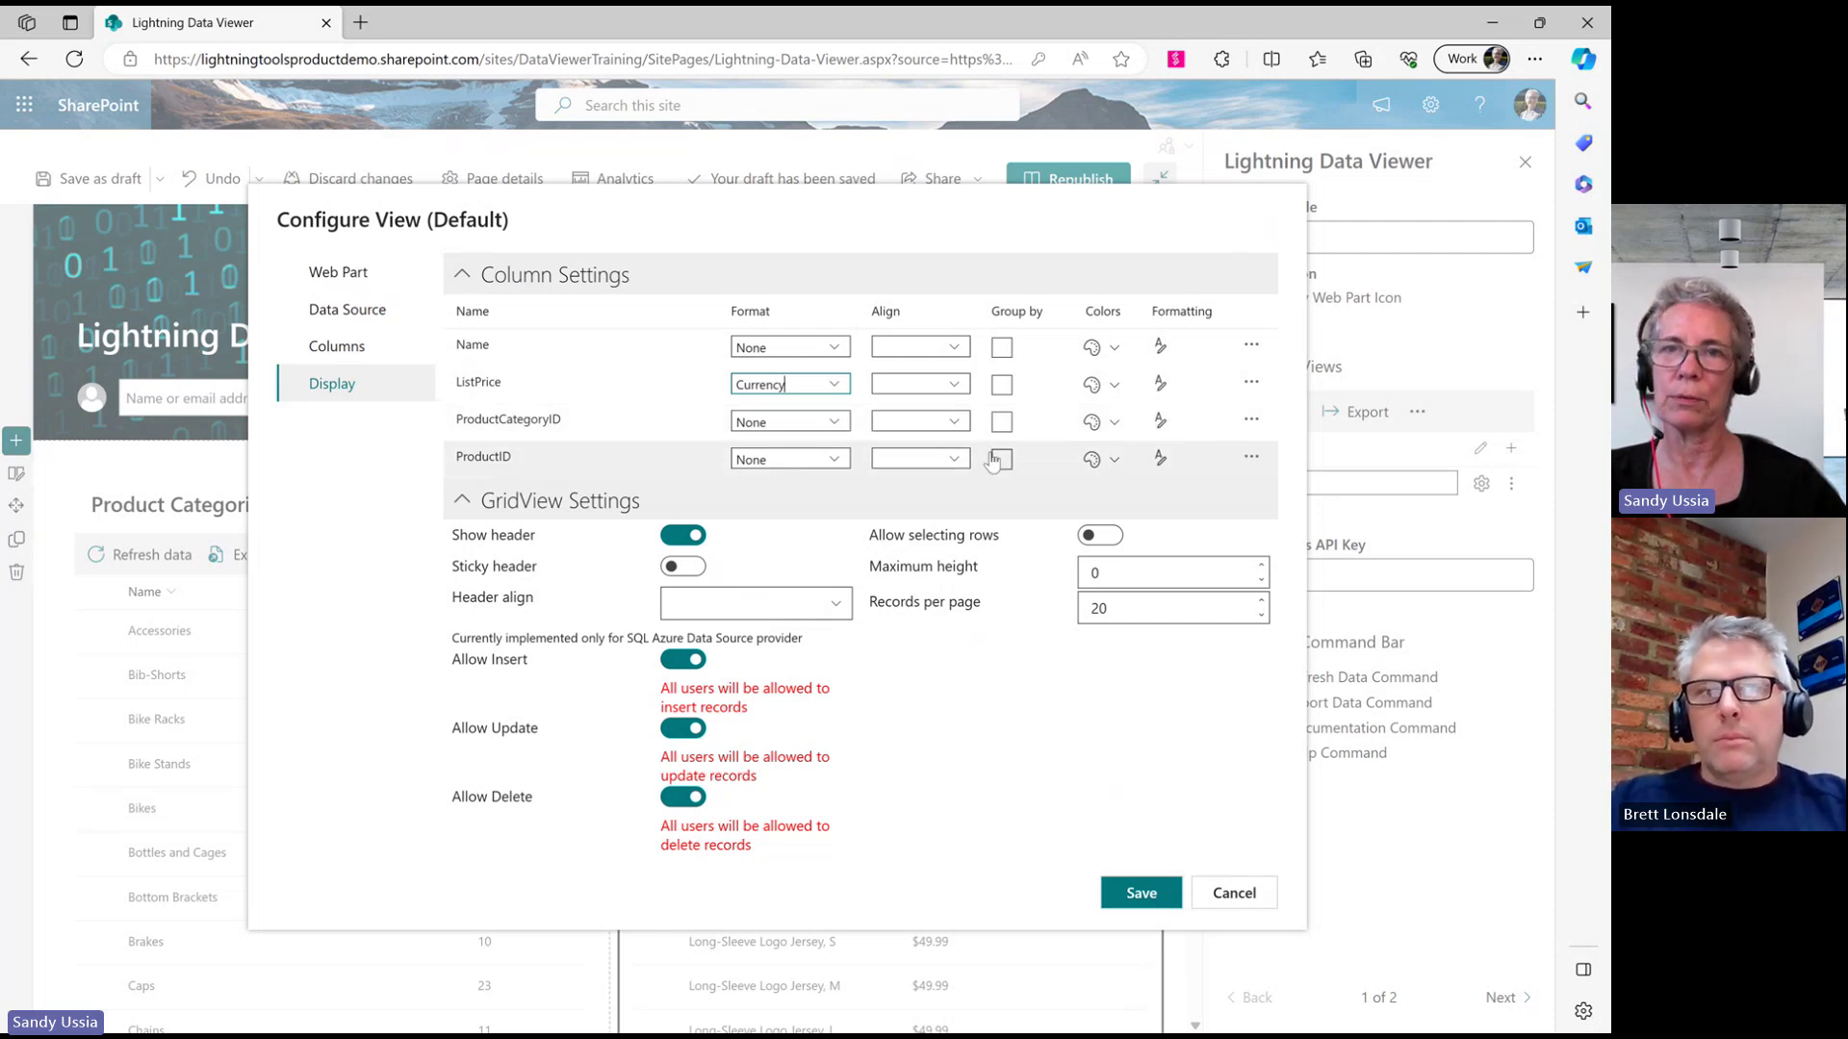
left_click(1251, 424)
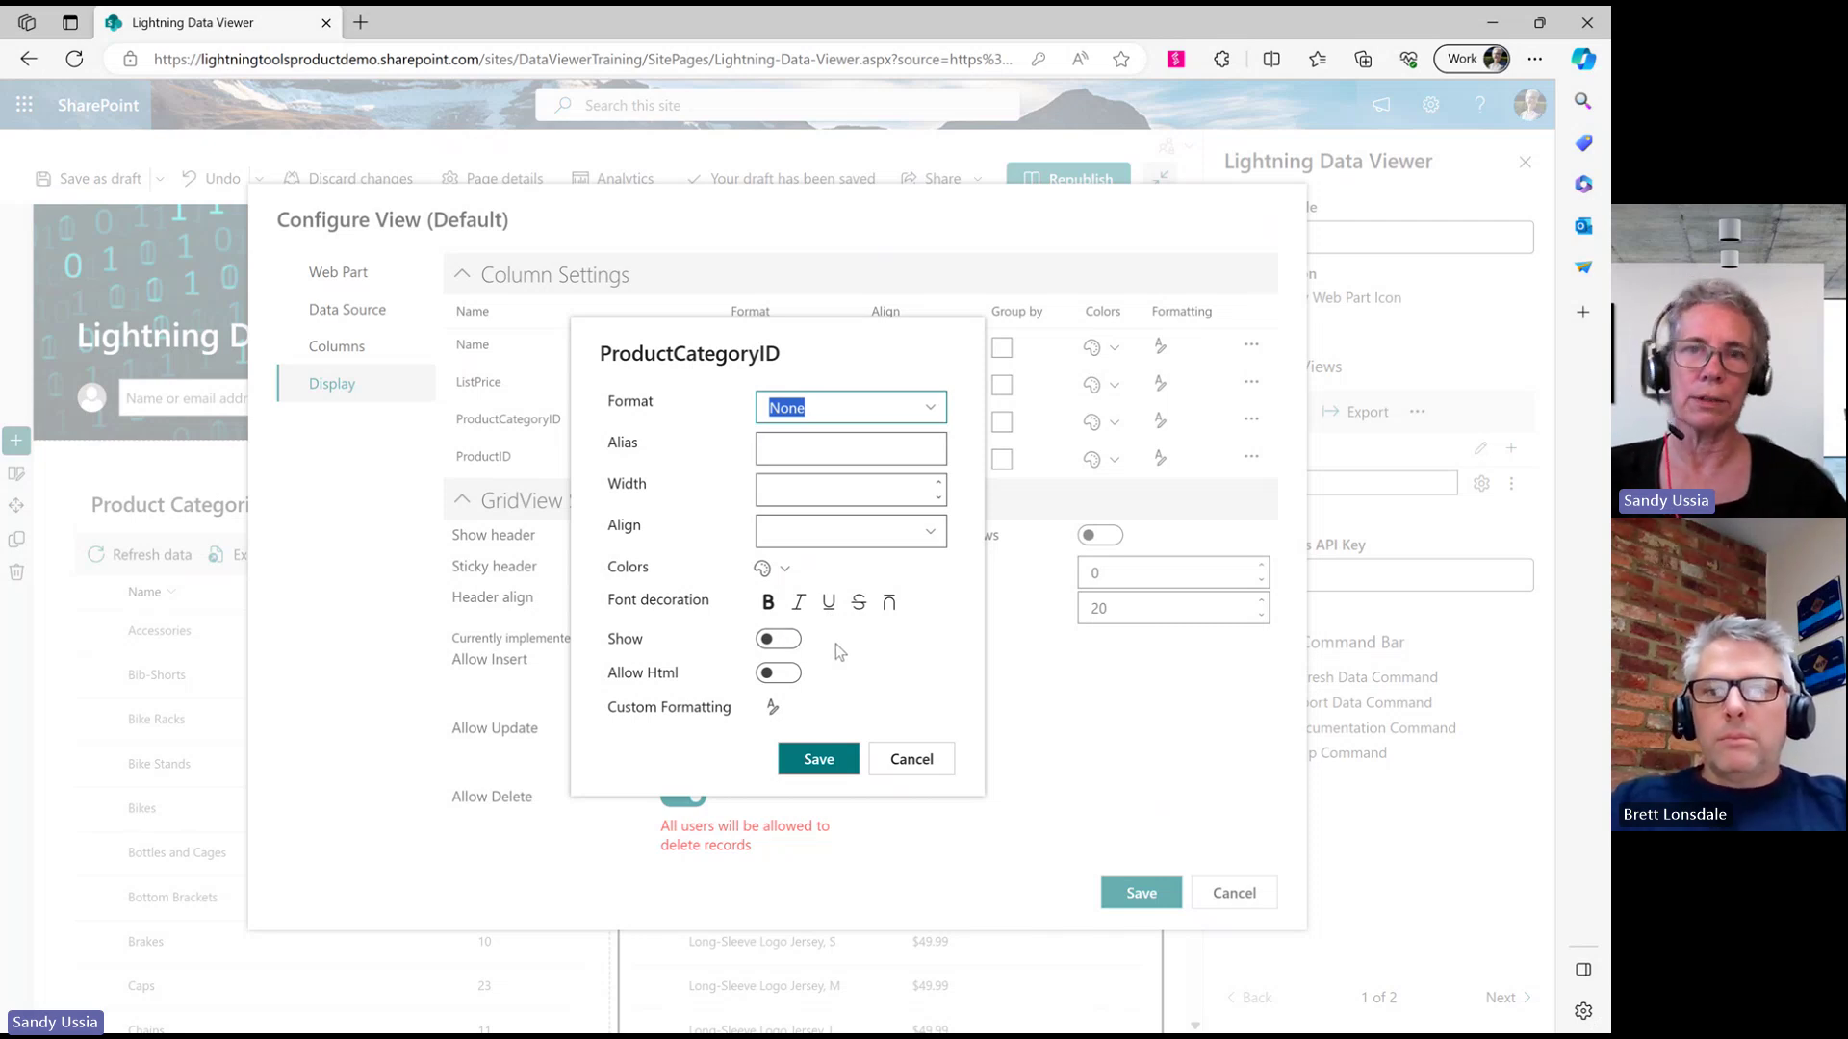
left_click(900, 767)
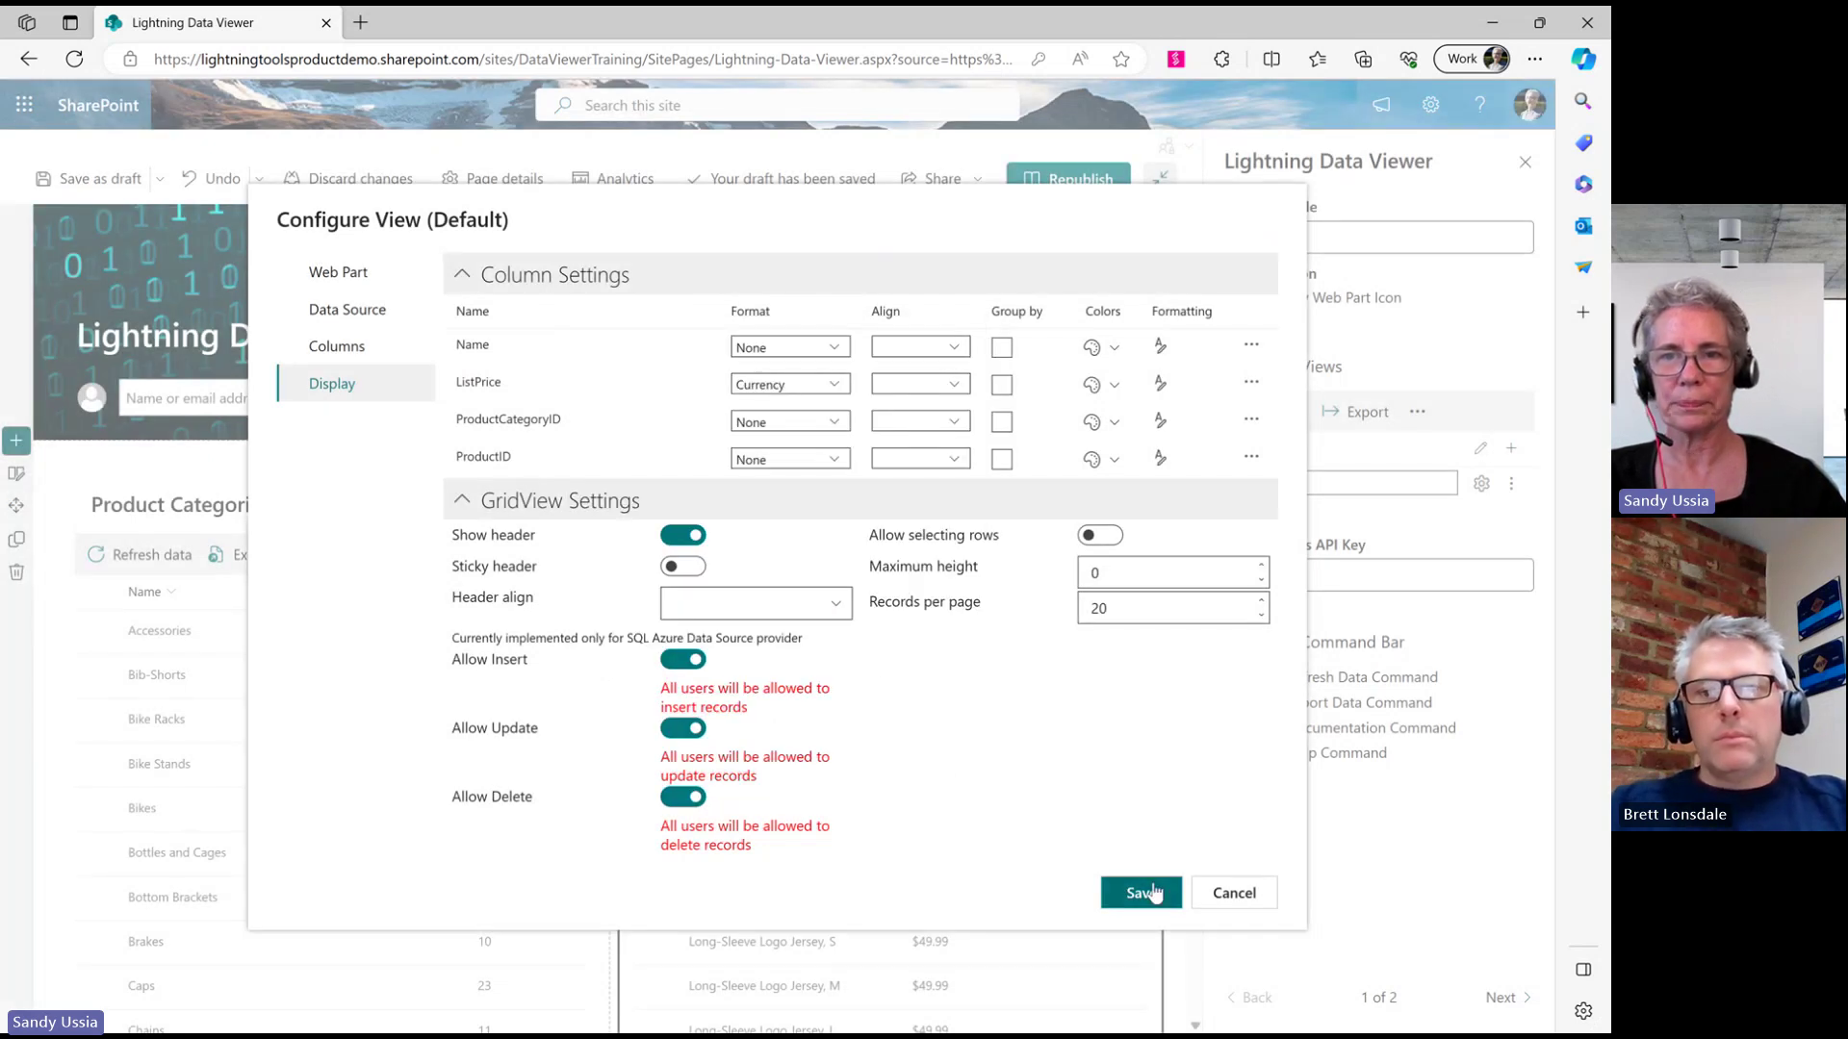
left_click(1235, 893)
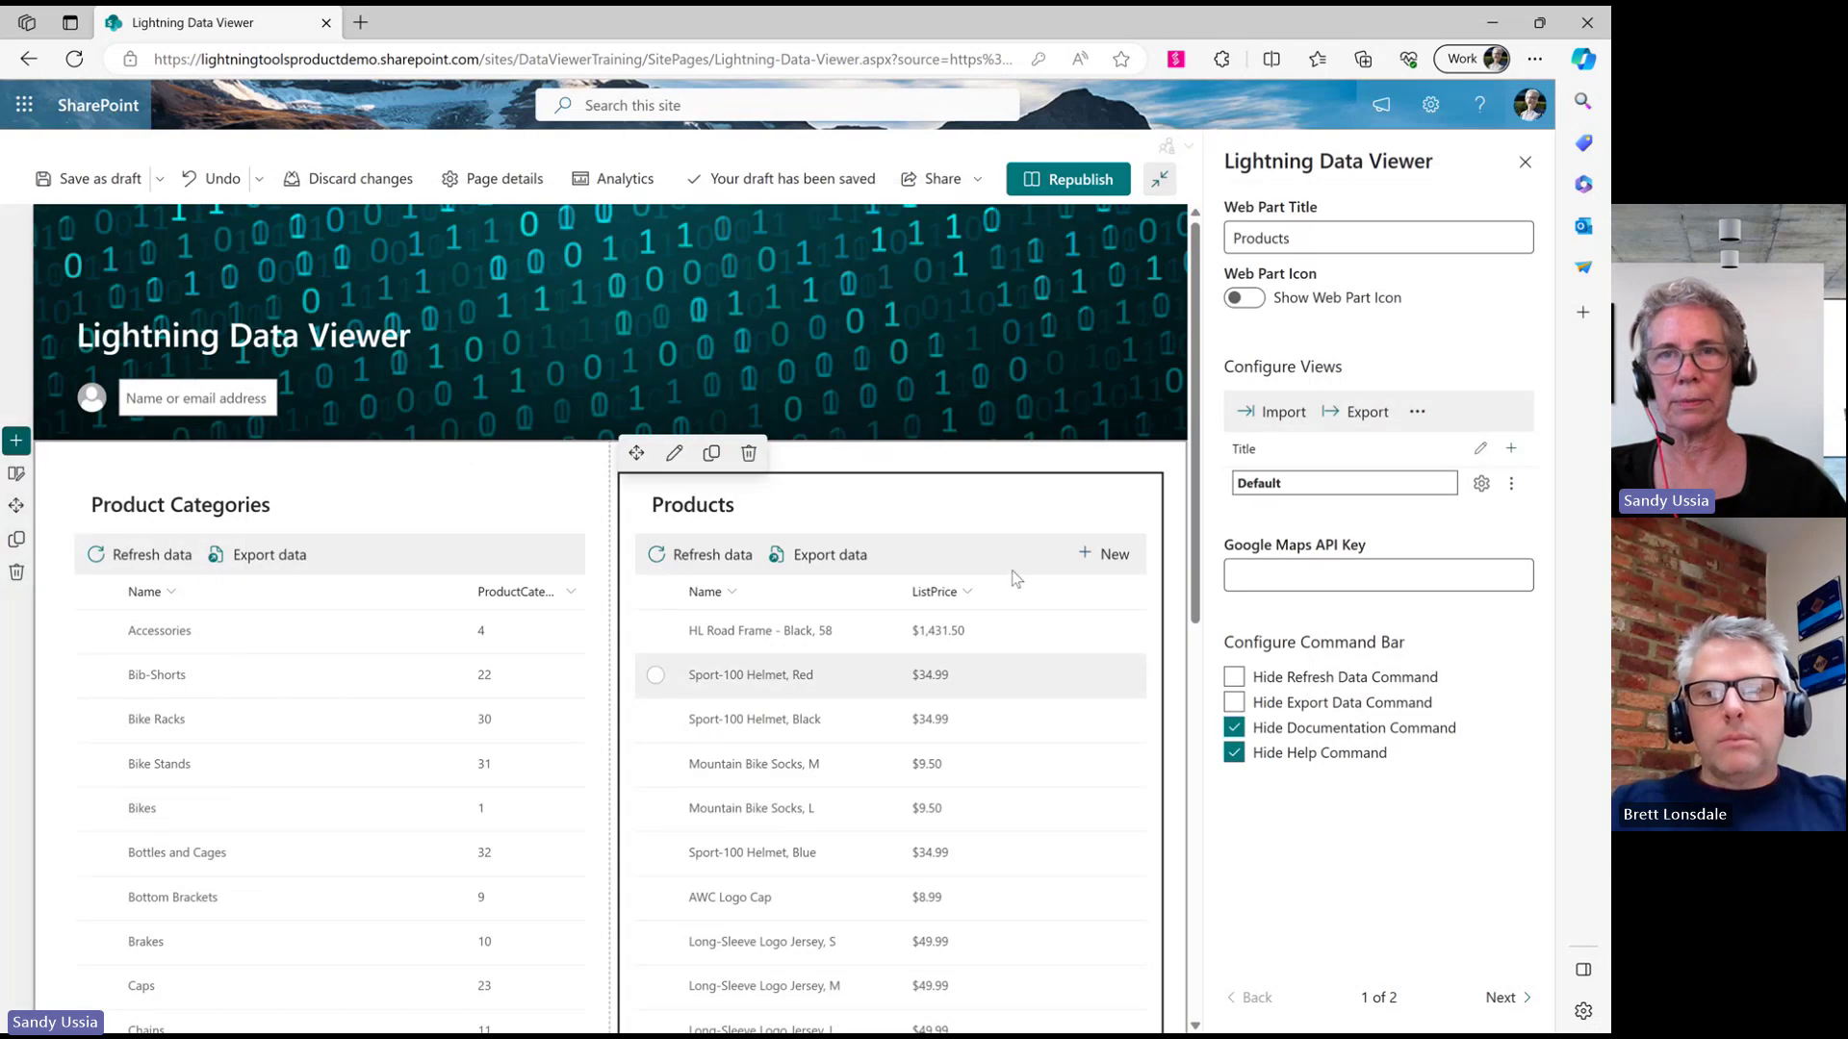
Republish the page, filter by Bib-Shorts and Bike Stands, and select All-Purpose Bike Stand
left_click(1063, 180)
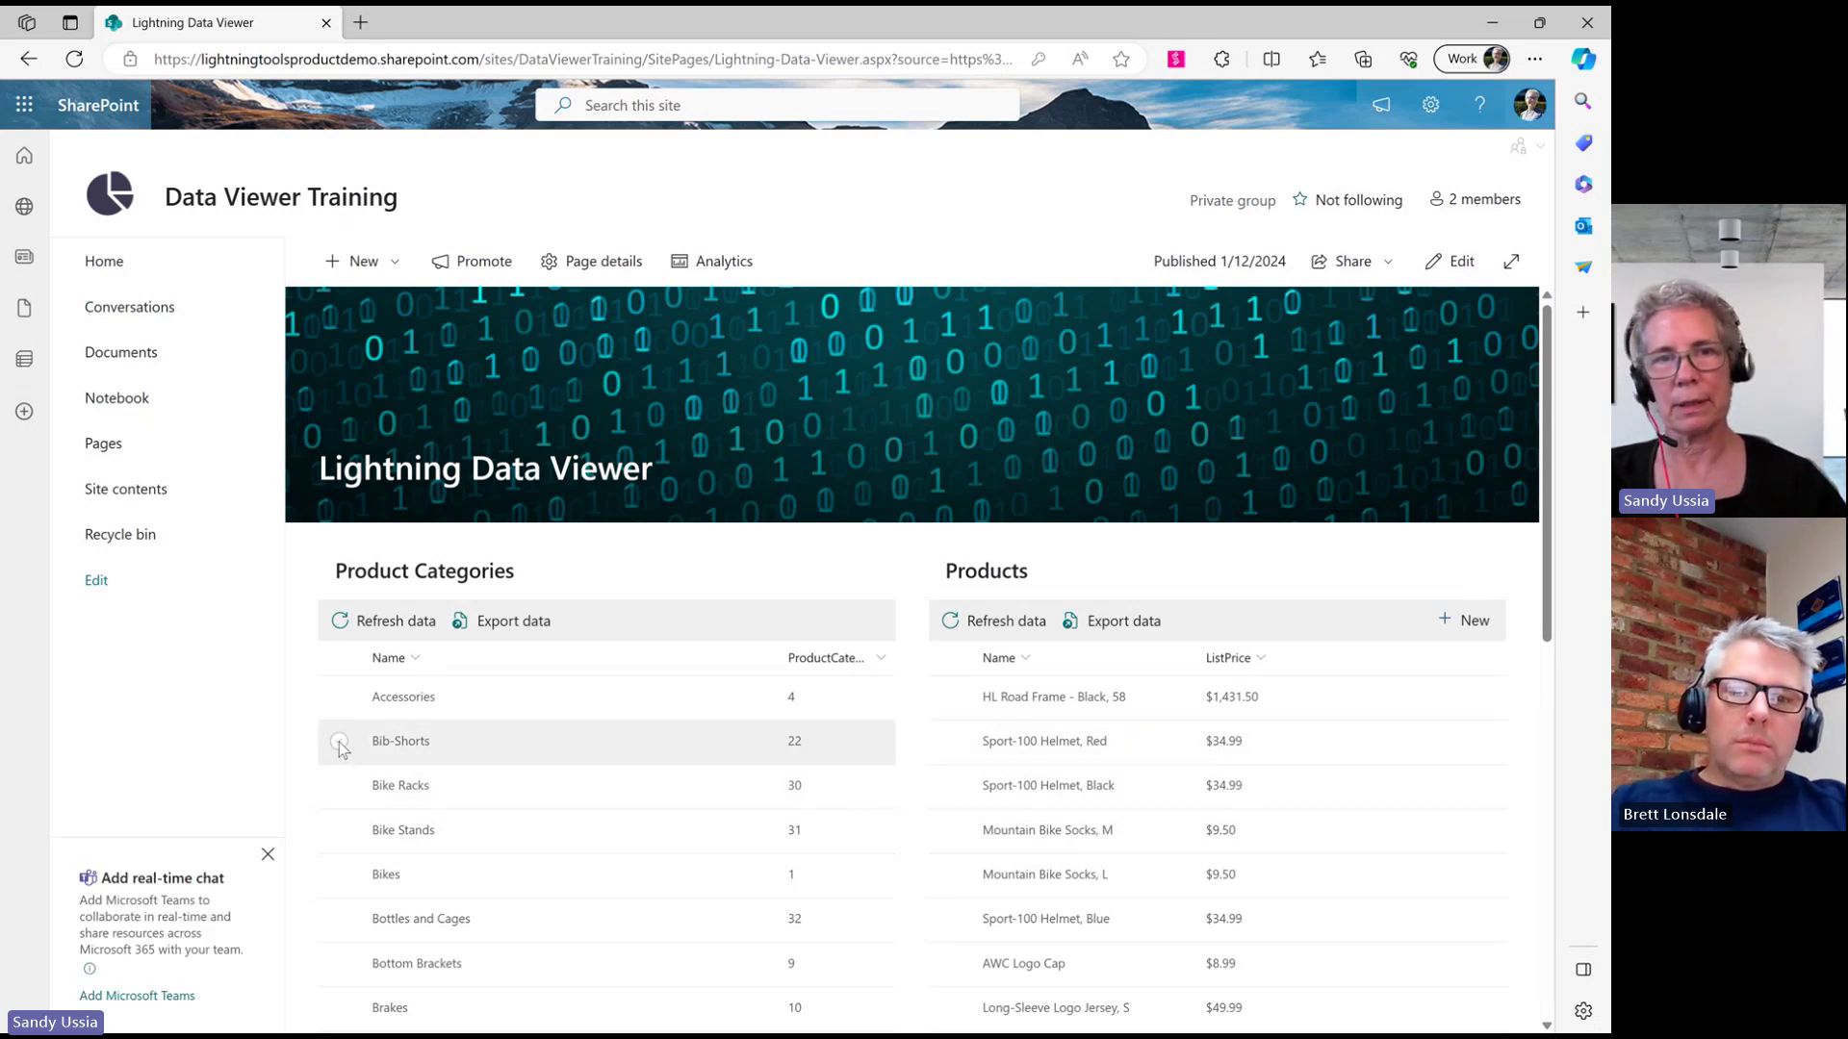
left_click(339, 742)
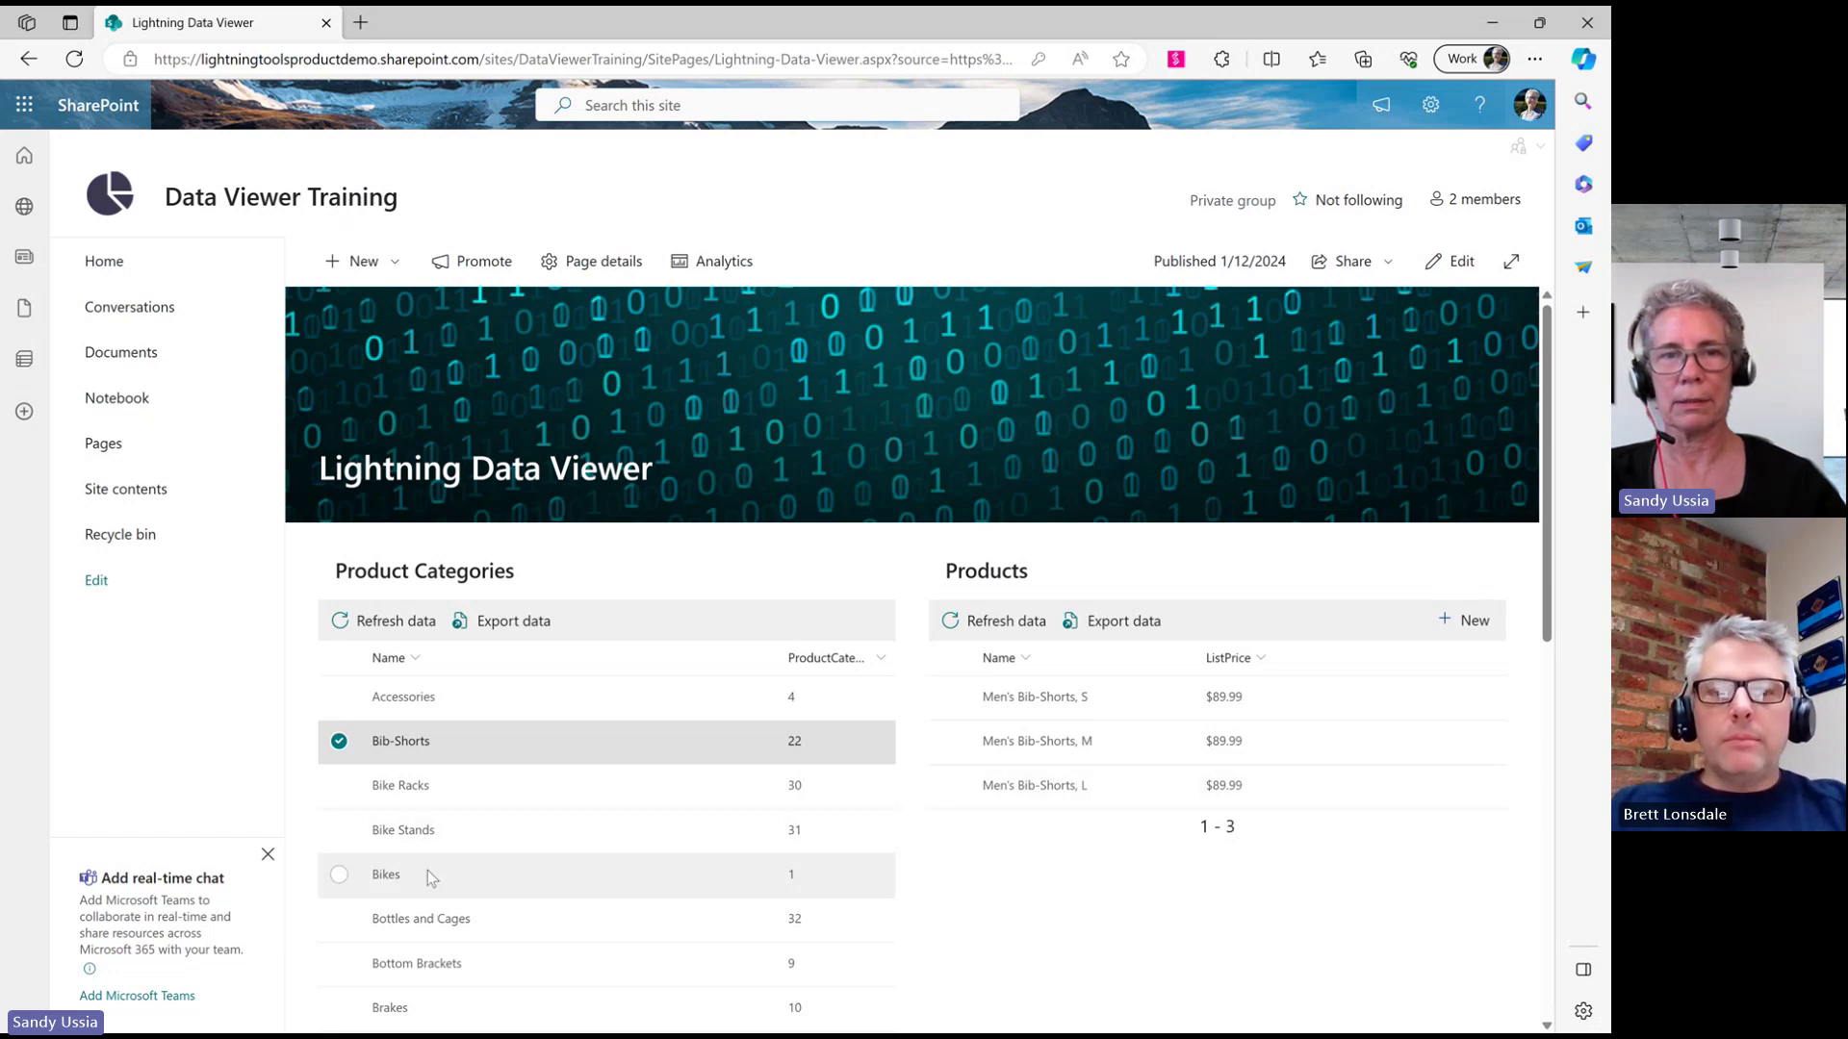
left_click(339, 834)
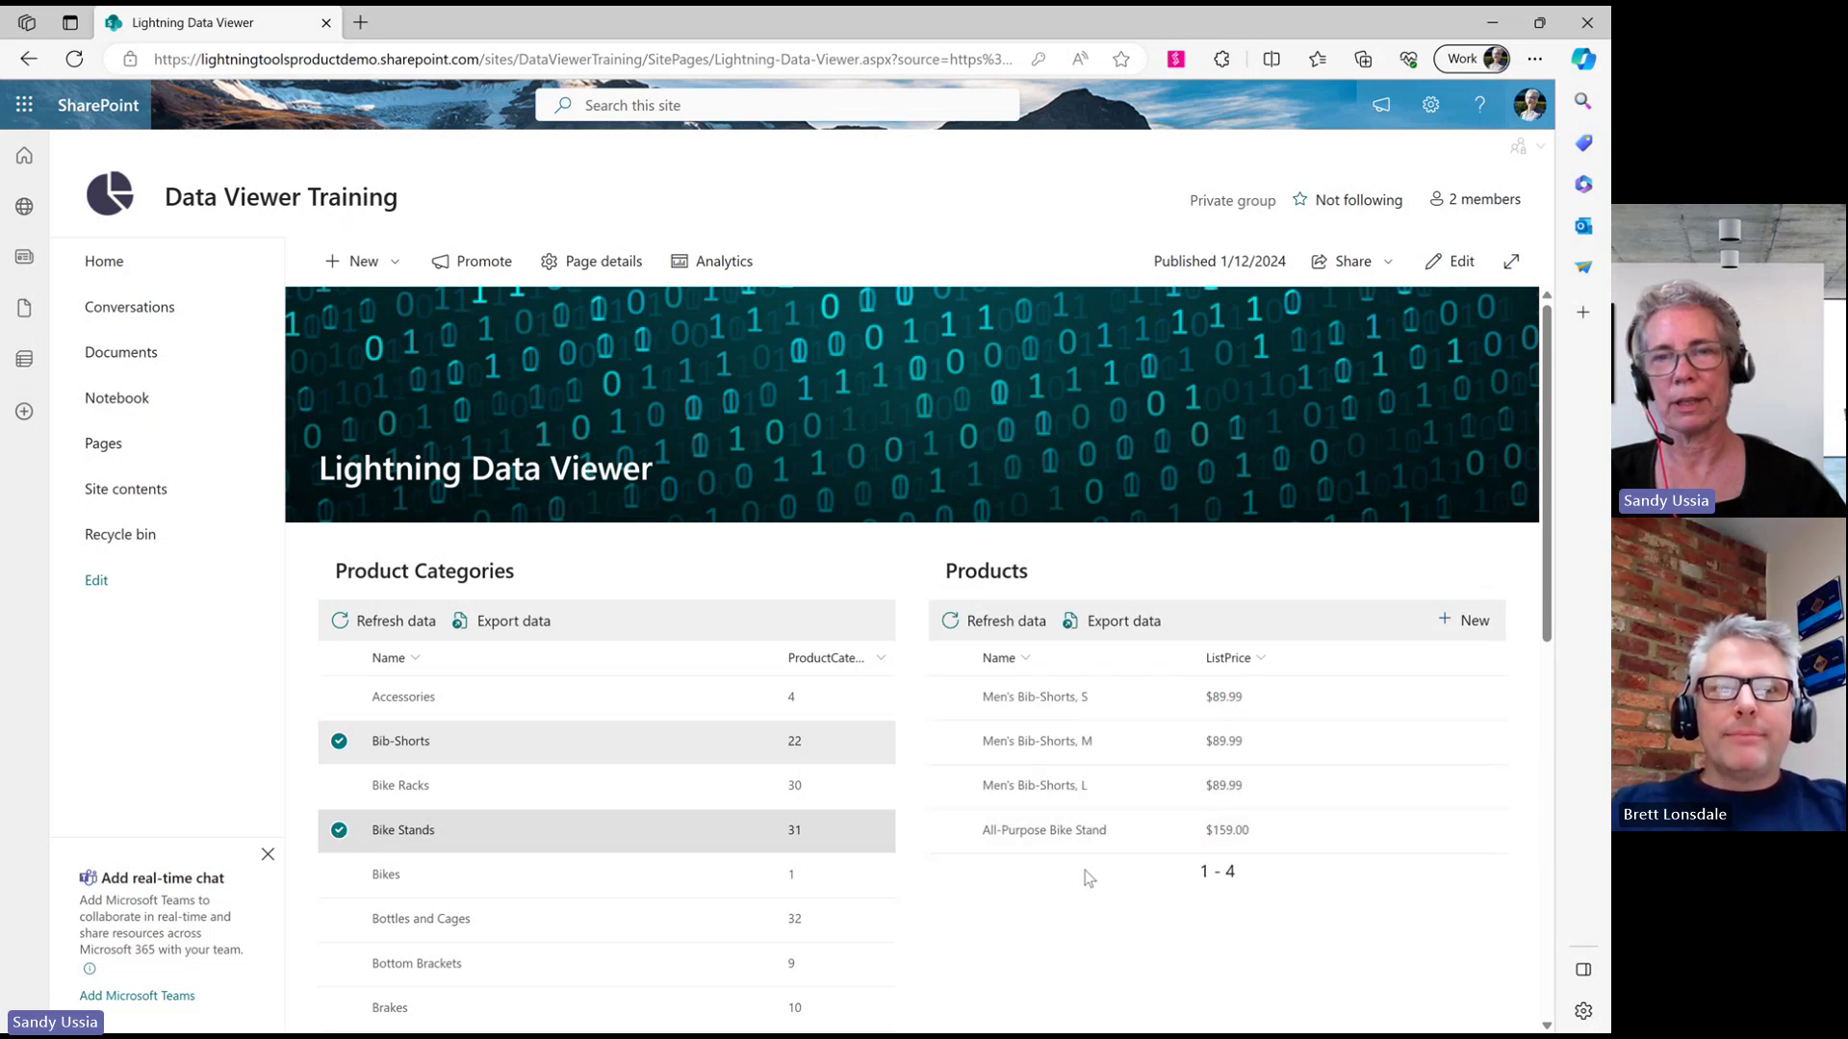
left_click(949, 833)
Open and close the All-Purpose Bike Stand form and an empty new product form
left_click(1014, 829)
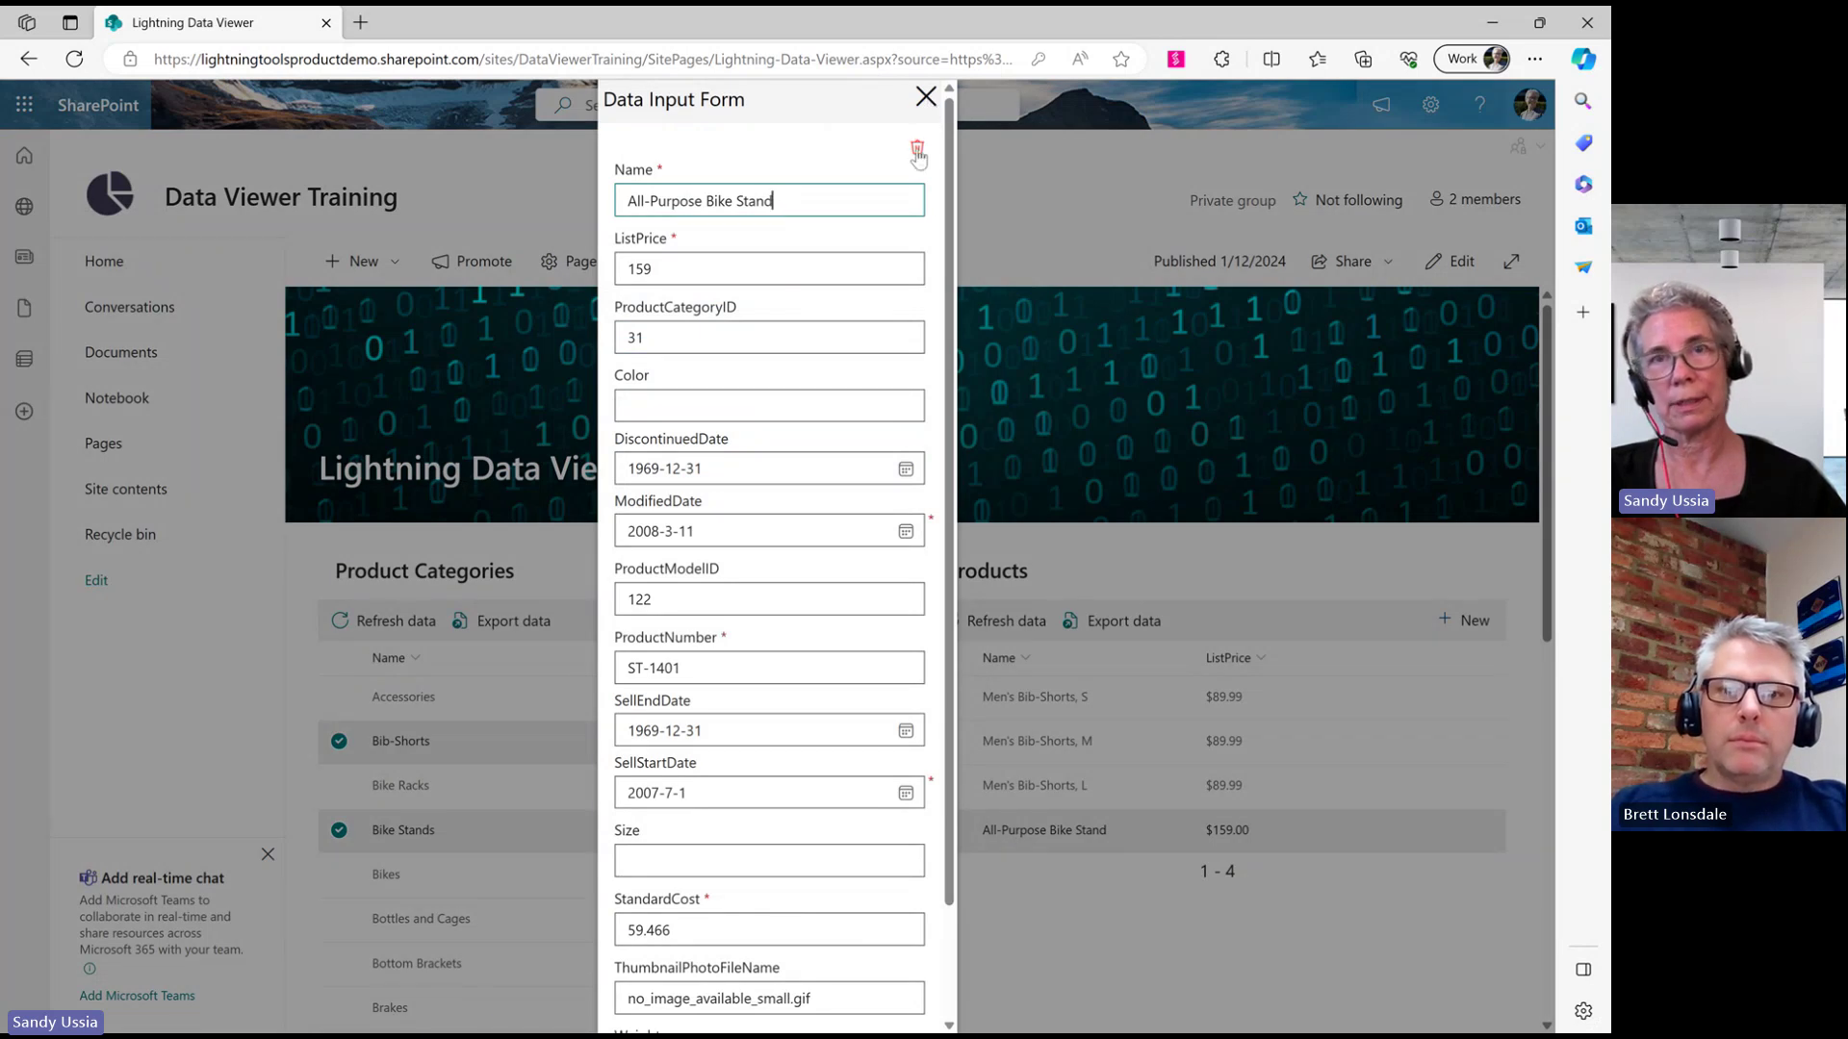
left_click(925, 97)
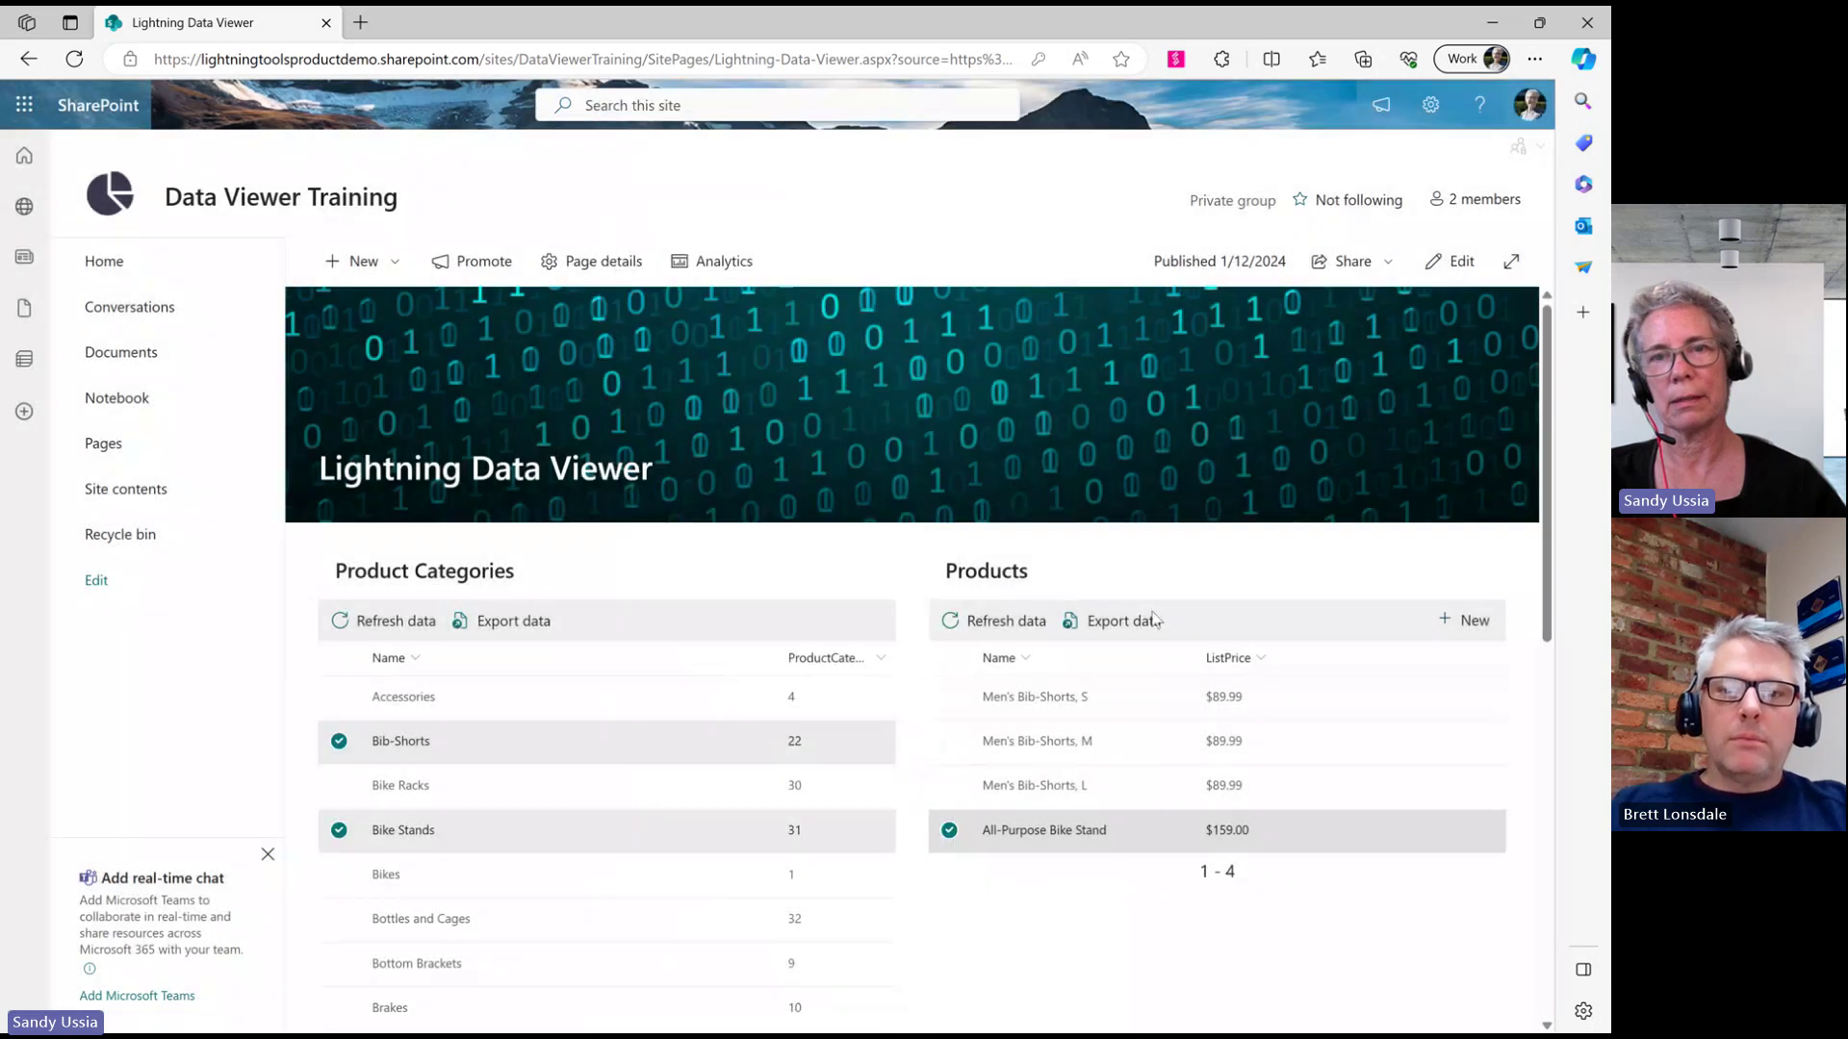
left_click(1459, 623)
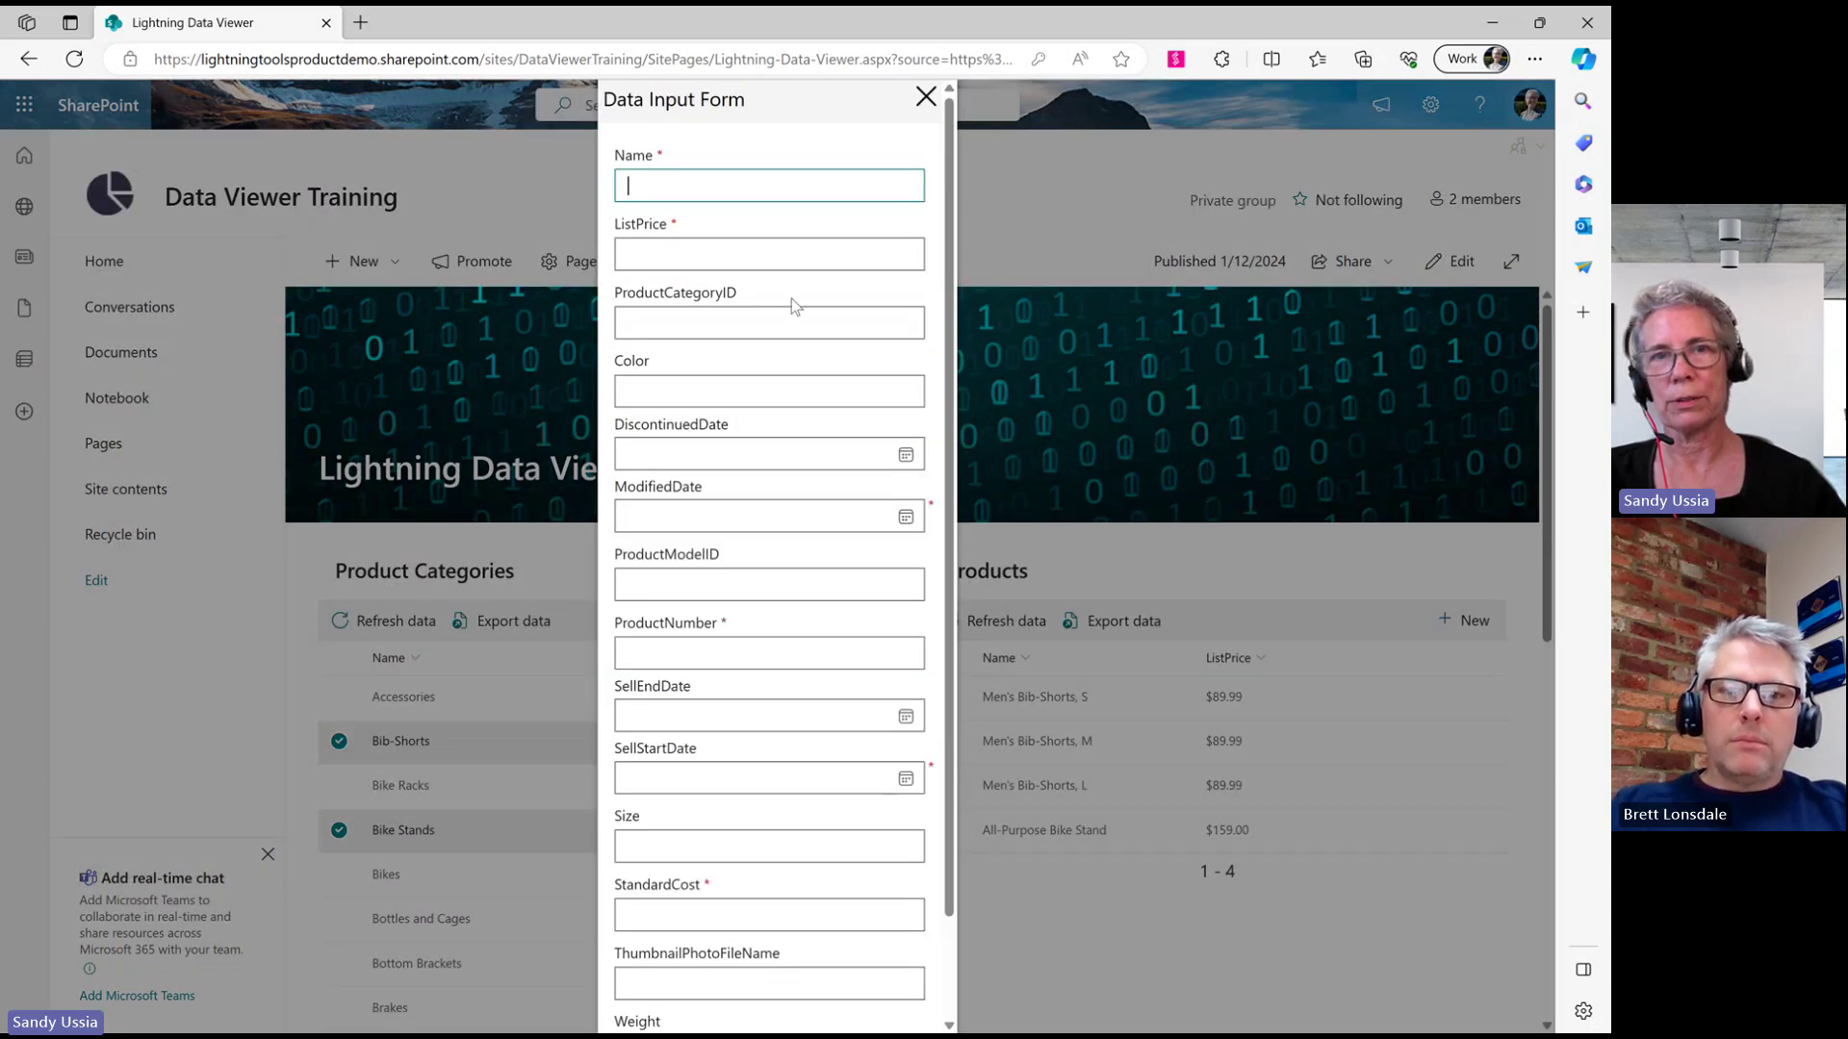
left_click(924, 99)
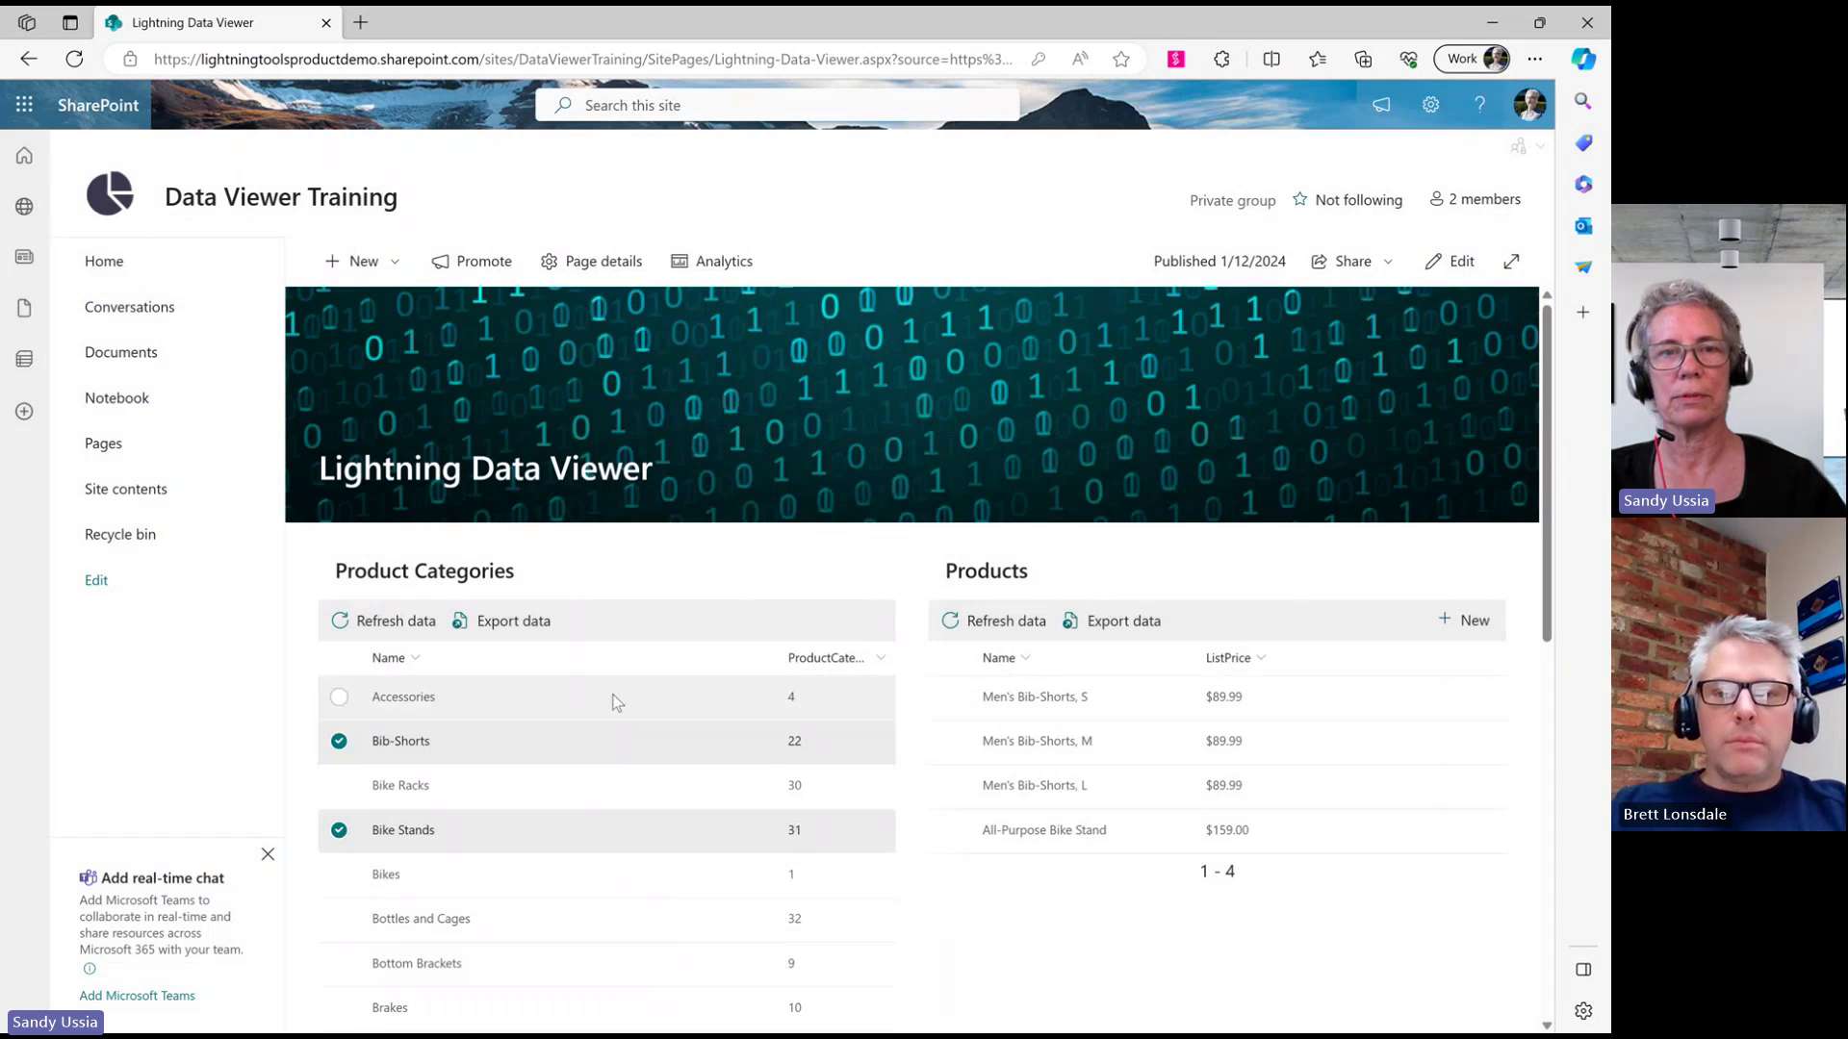
Untick Bib-Shorts and Bike Stands in Product Categories
left_click(340, 744)
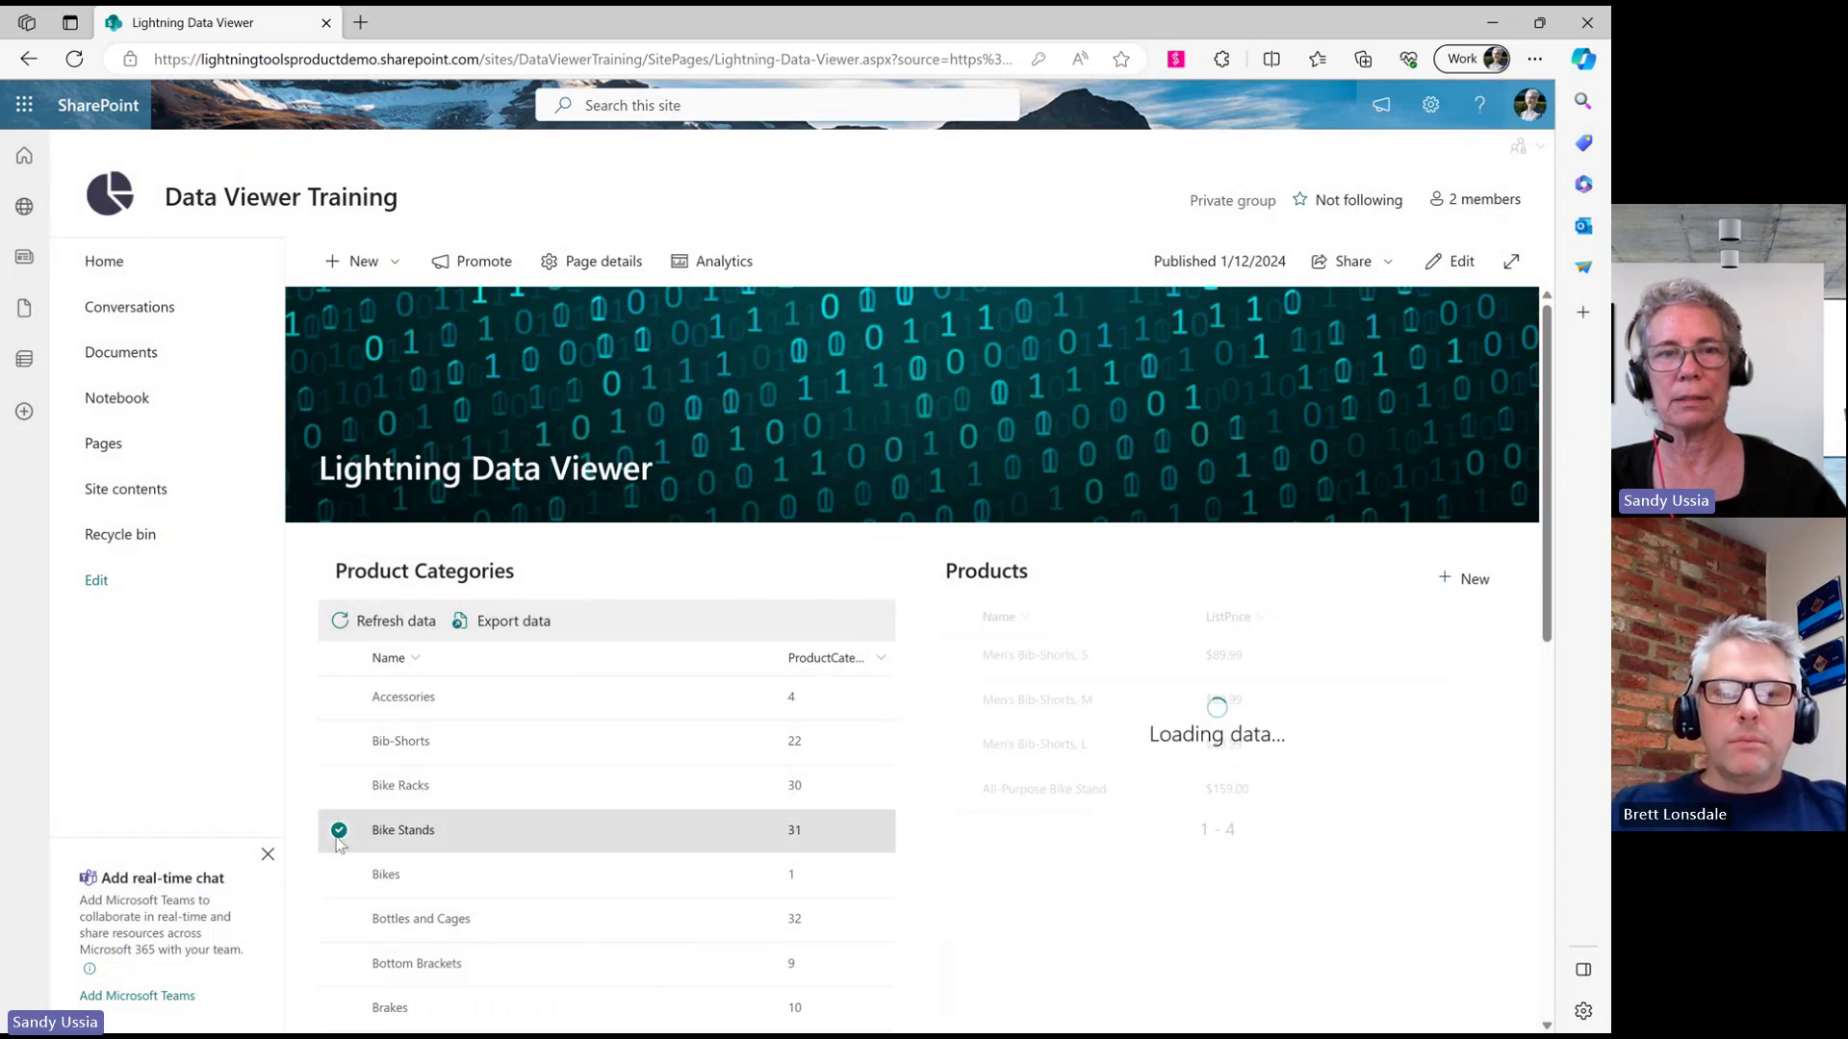
left_click(340, 831)
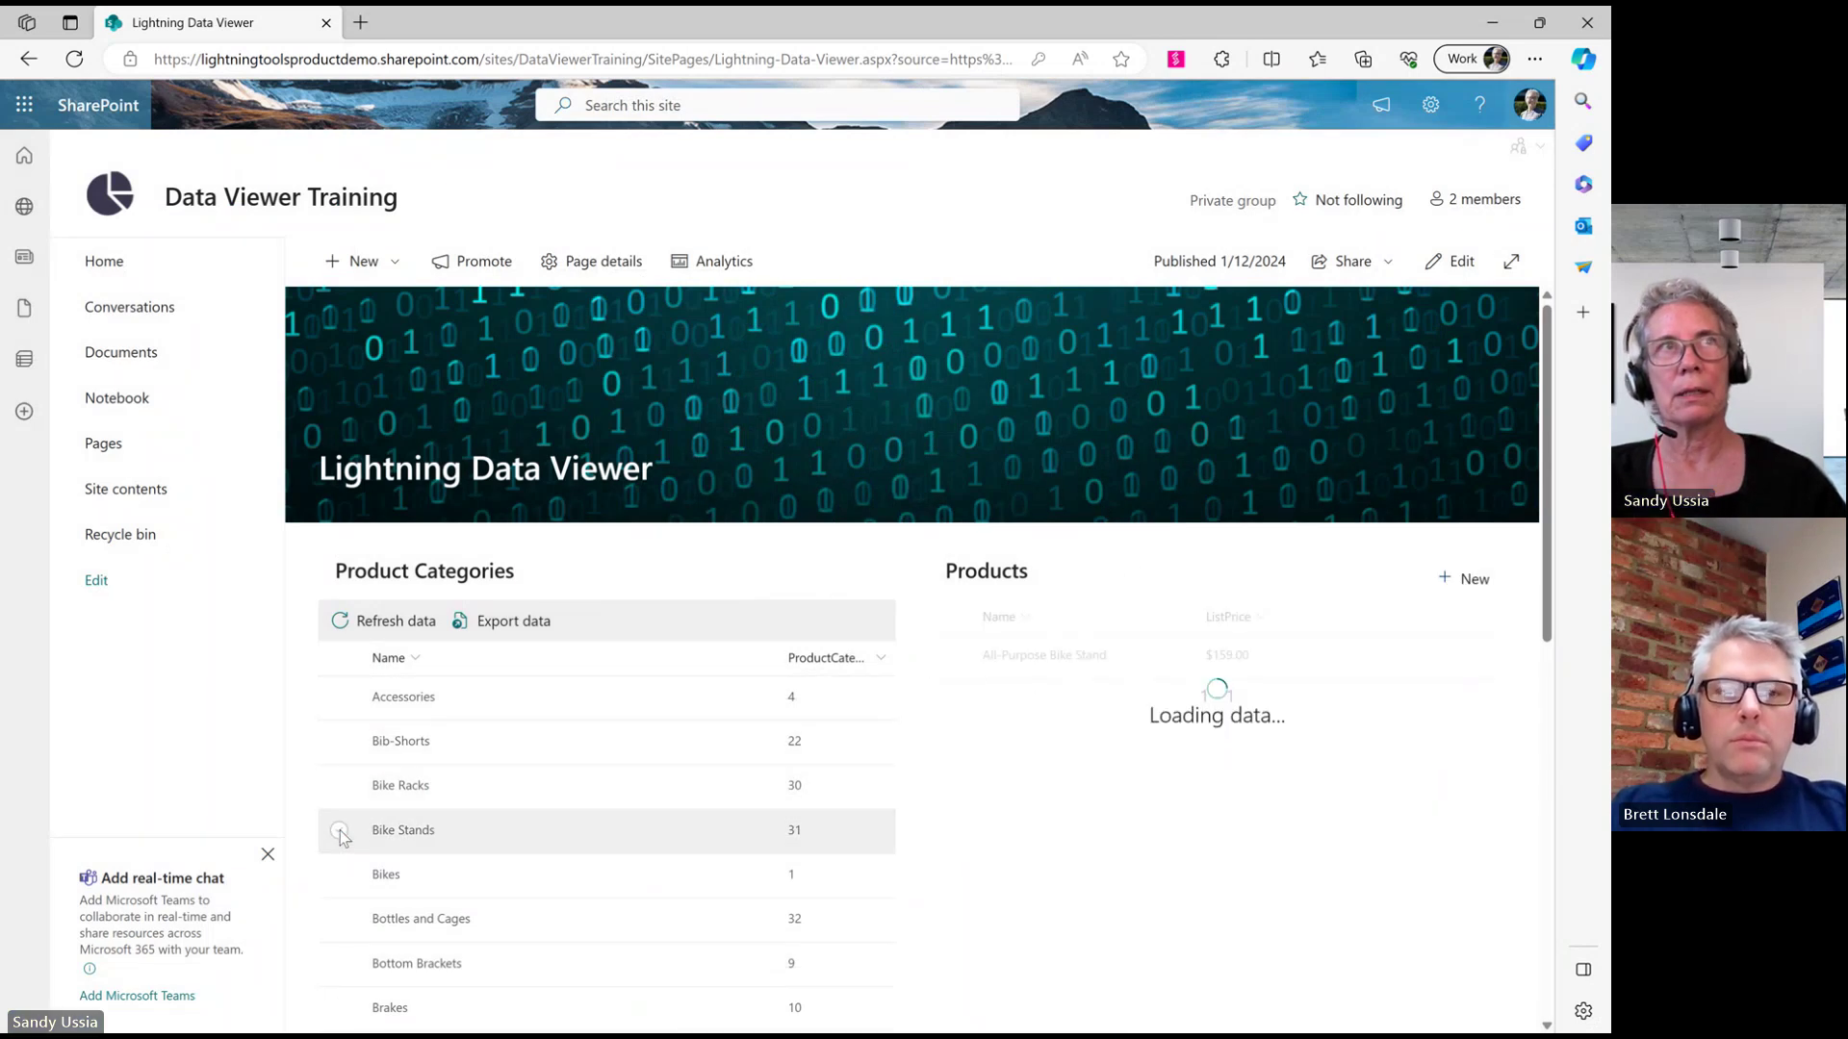